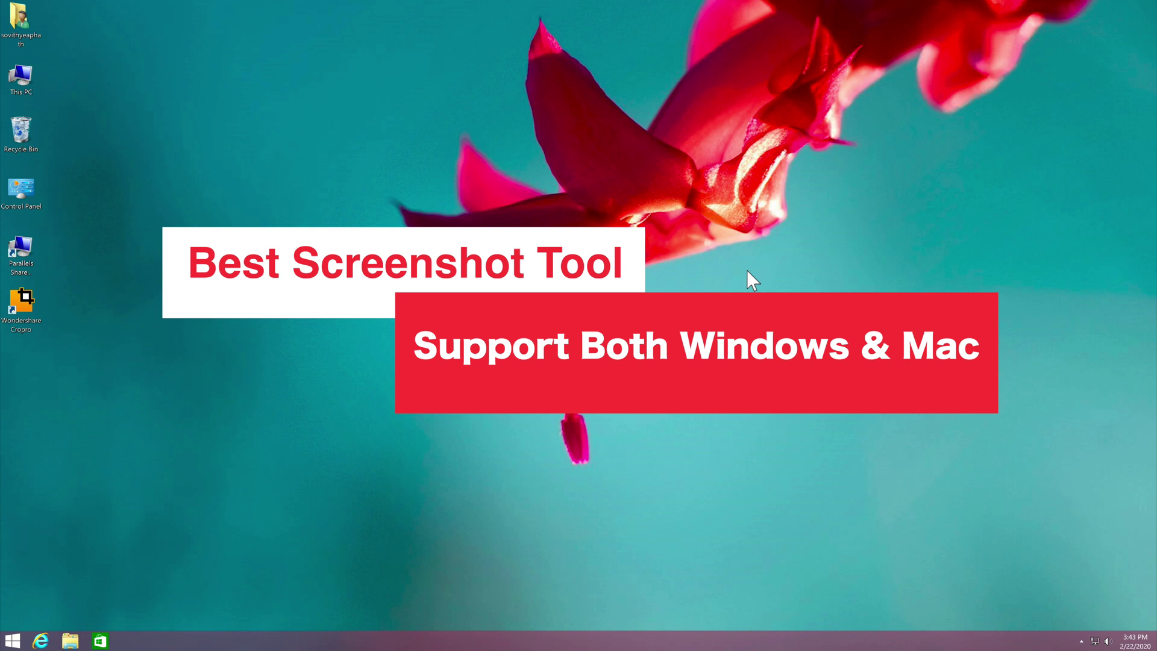
- Open Cropro, then check the Mac version on the product page and switch back to Windows
{"action": "left_click", "coordinate": [24, 326]}
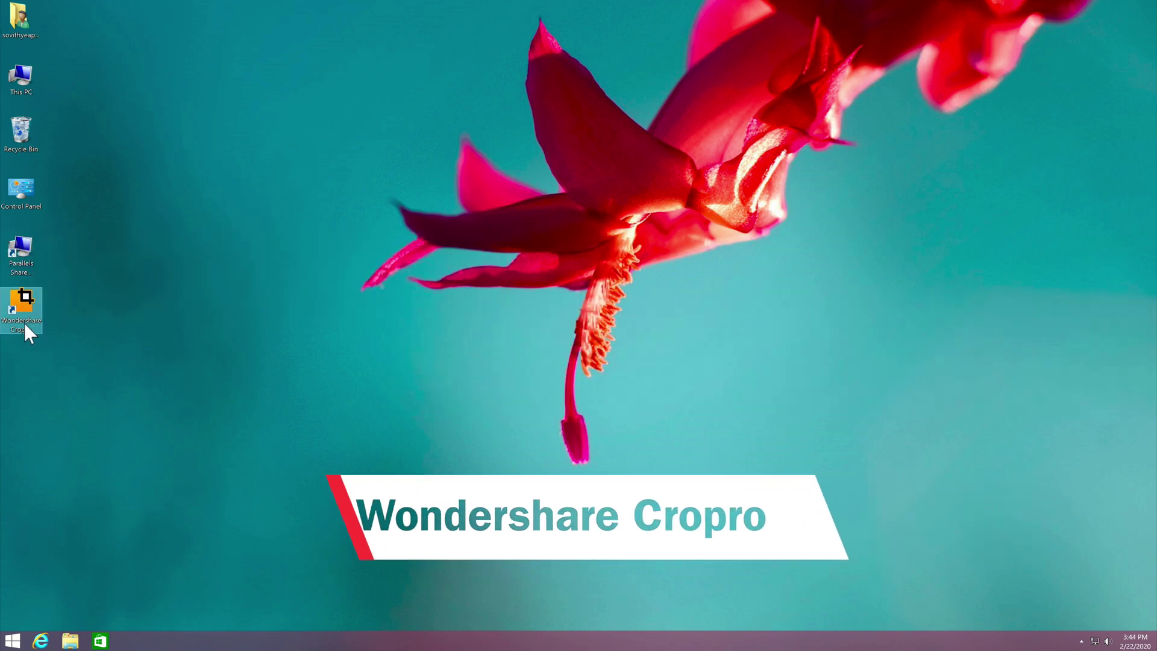
{"action": "left_click", "coordinate": [25, 327]}
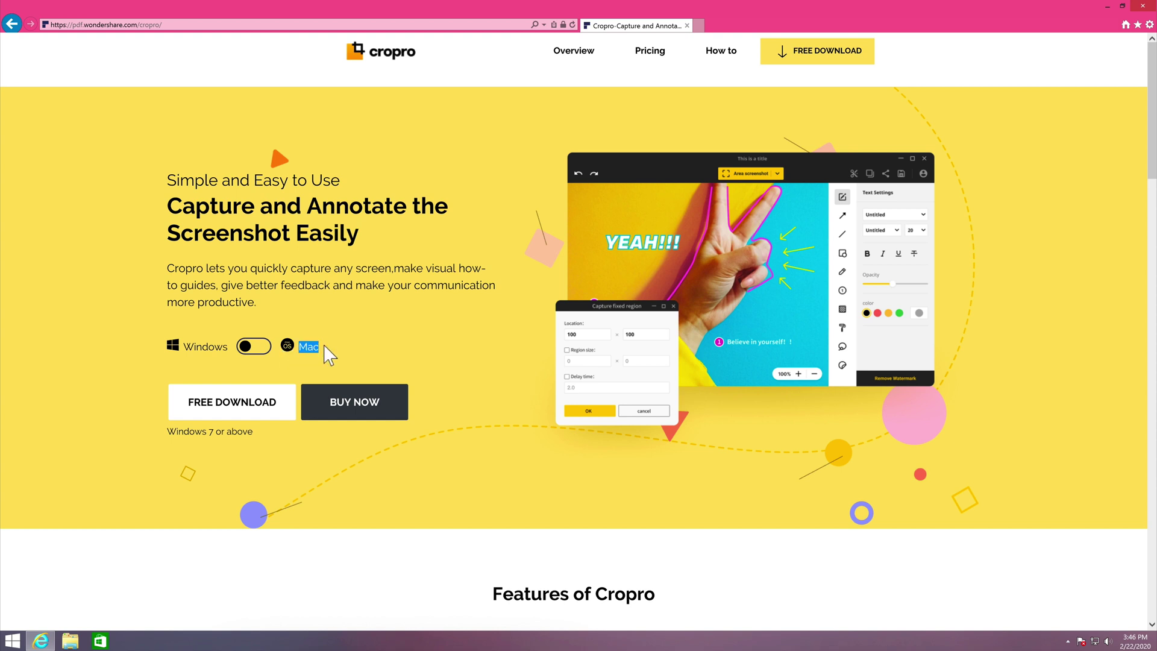
{"action": "left_click", "coordinate": [262, 351]}
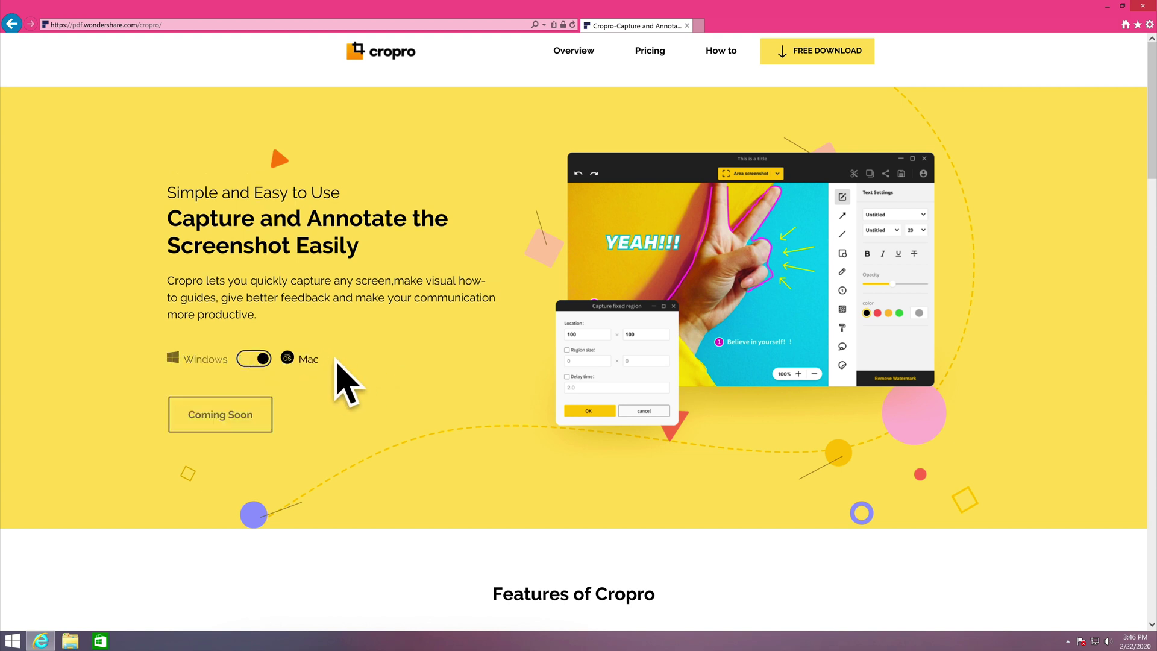
{"action": "left_click", "coordinate": [253, 358]}
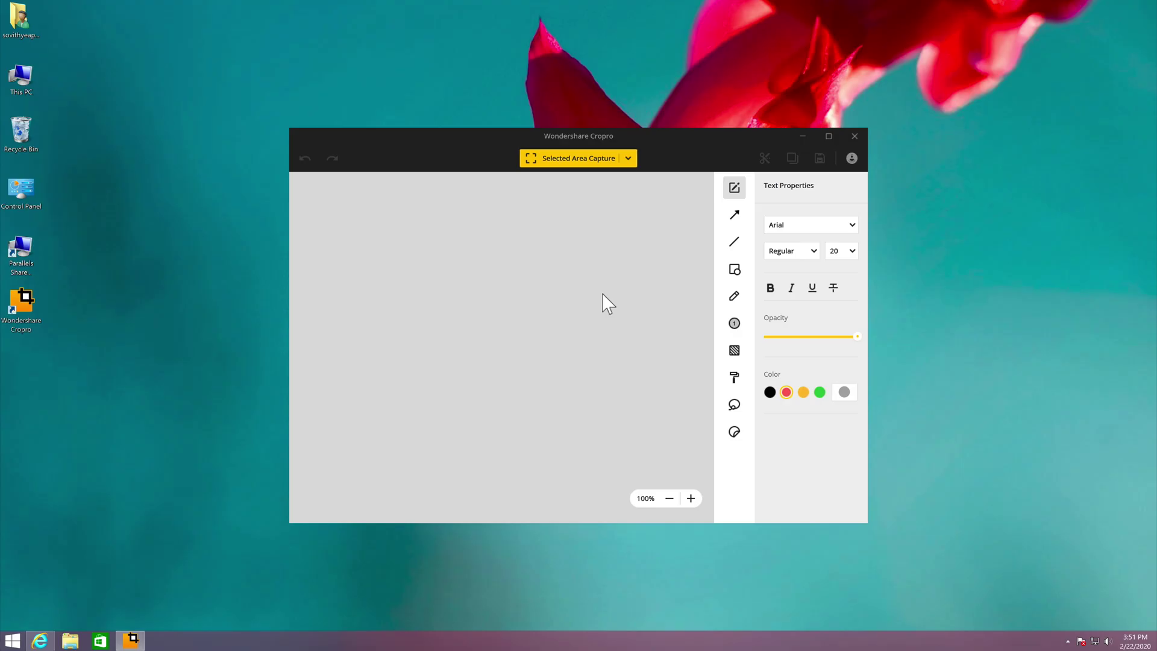
{"action": "left_click", "coordinate": [627, 158]}
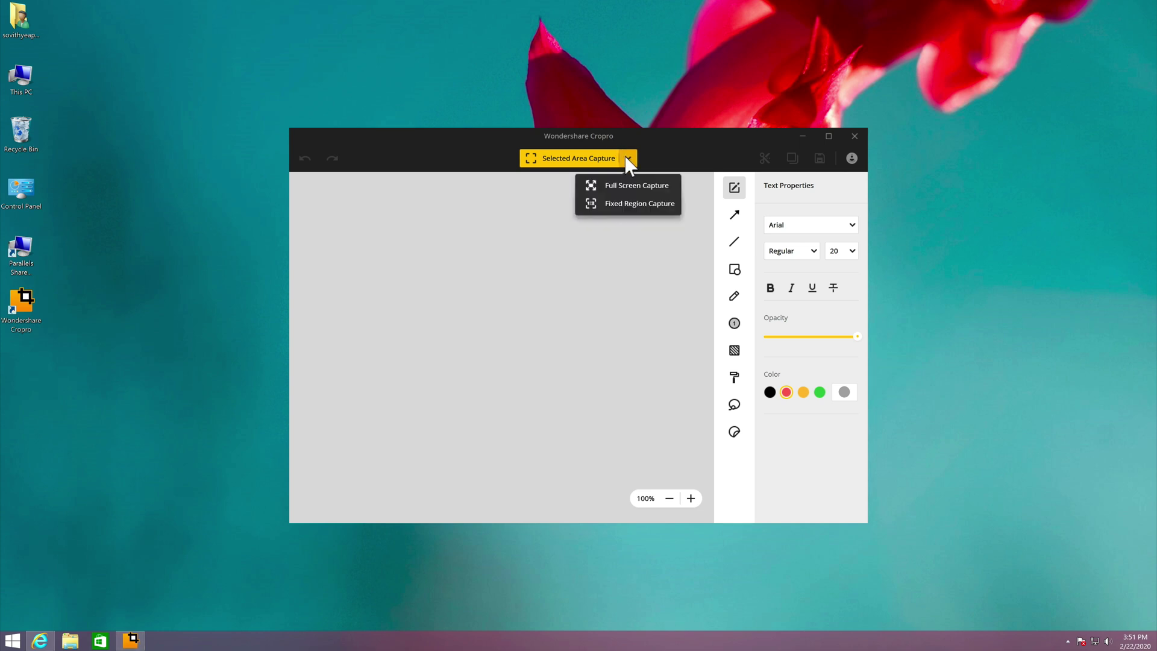
{"action": "left_click", "coordinate": [627, 158]}
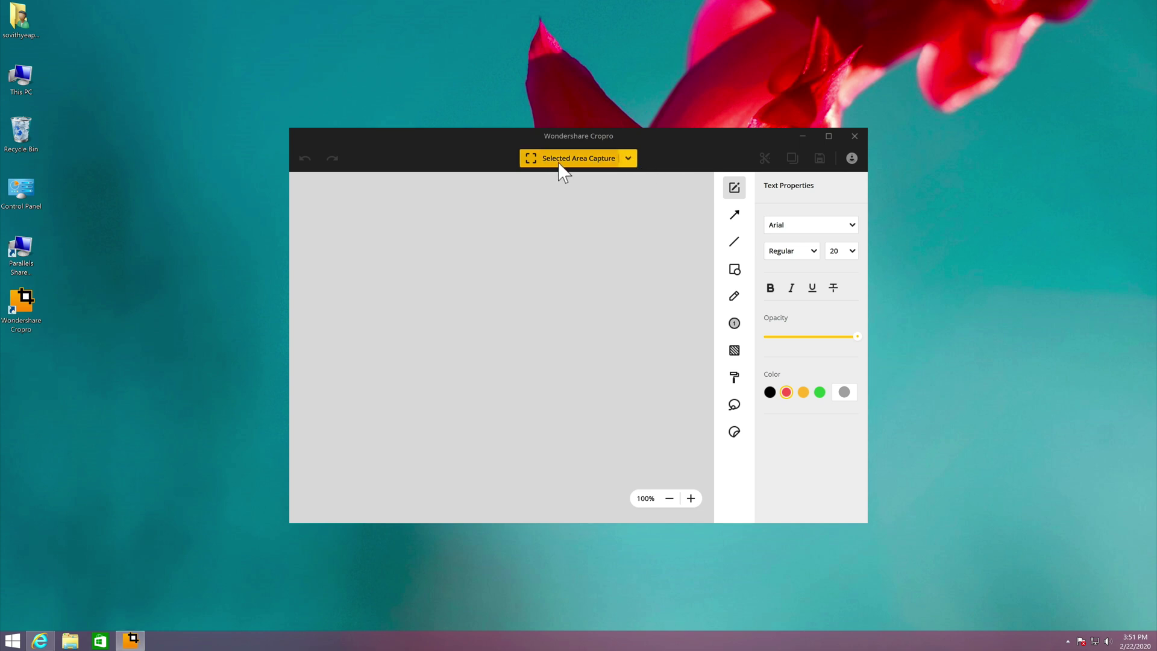
{"action": "left_click", "coordinate": [630, 159]}
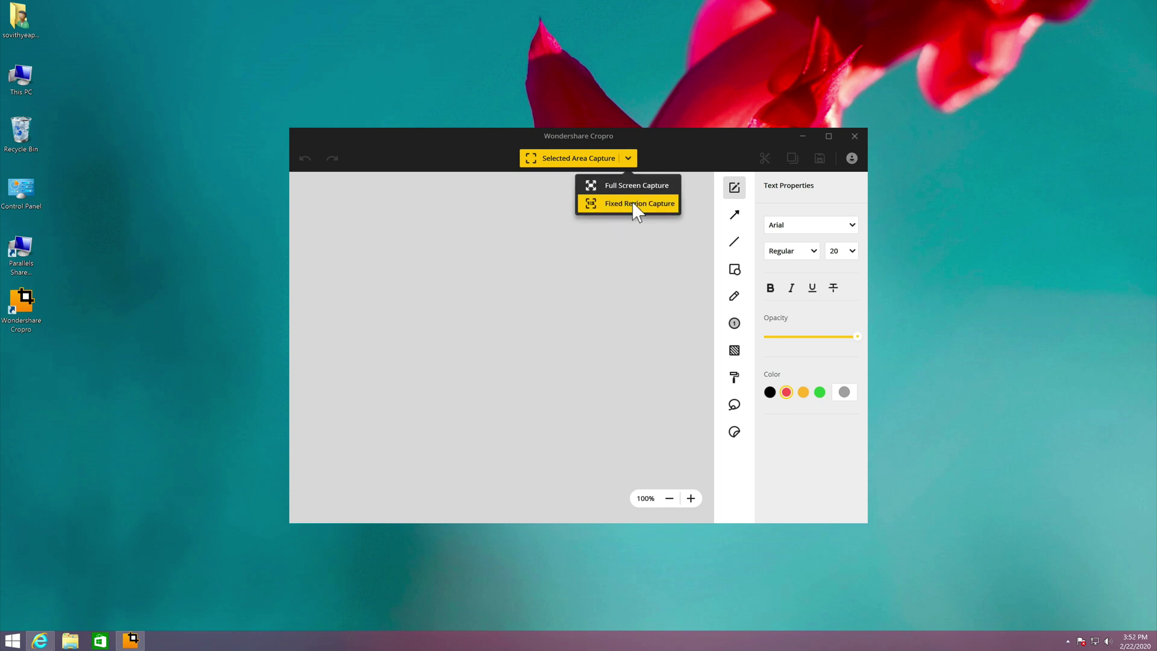
- Bring the MSN window forward and open the tiny-house village article
{"action": "left_click", "coordinate": [642, 189]}
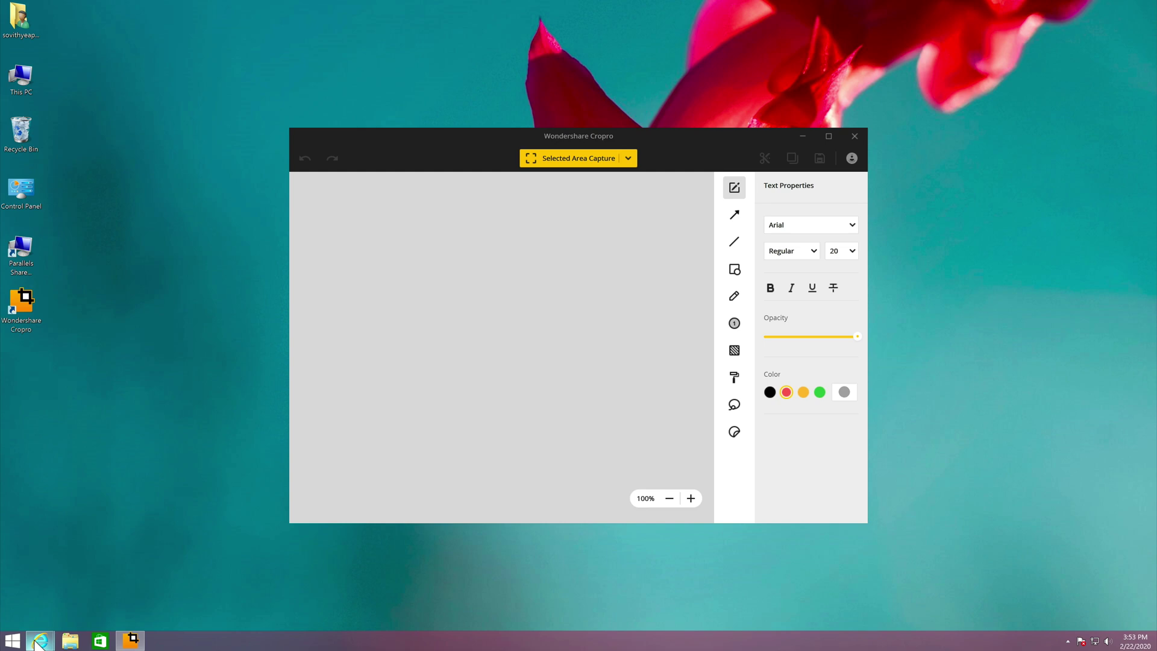
{"action": "mouse_move", "coordinate": [38, 643]}
{"action": "left_click", "coordinate": [194, 588]}
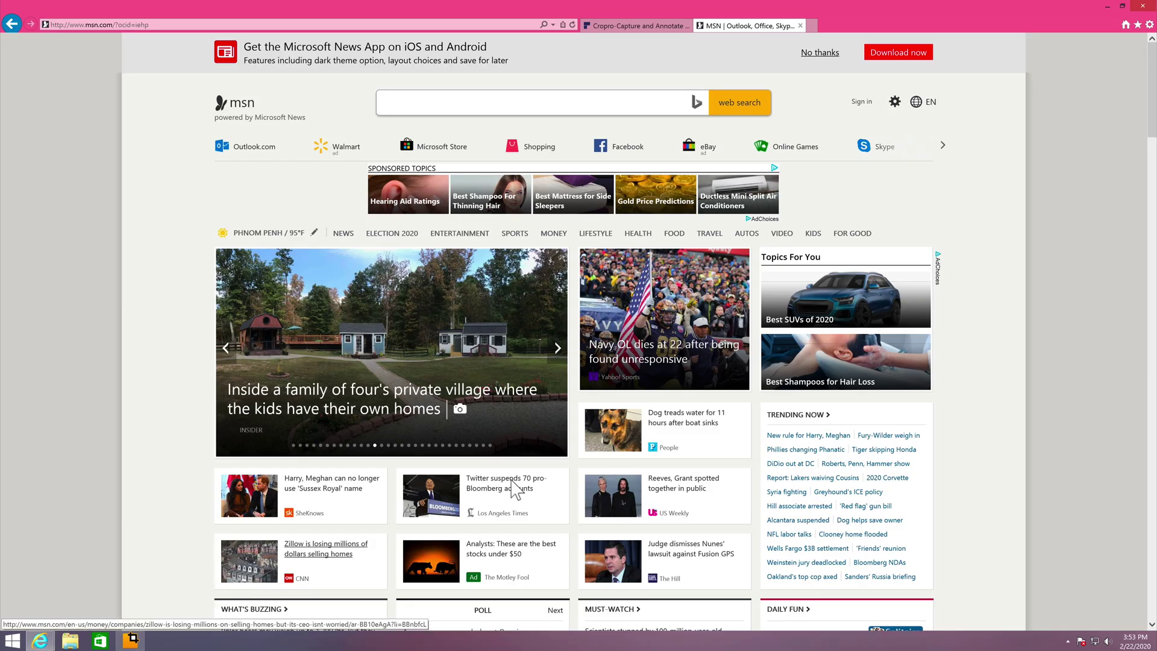
{"action": "left_click", "coordinate": [545, 335]}
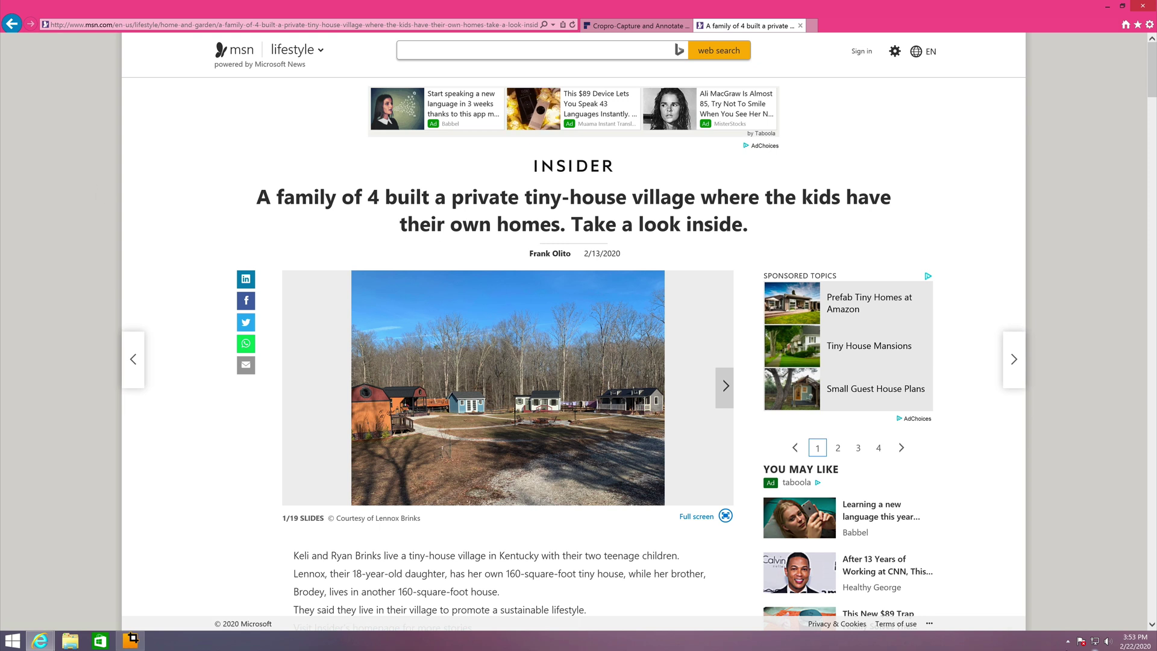
- Start a Fixed Region Capture of the article from Cropro's tray menu
{"action": "left_click", "coordinate": [1068, 642]}
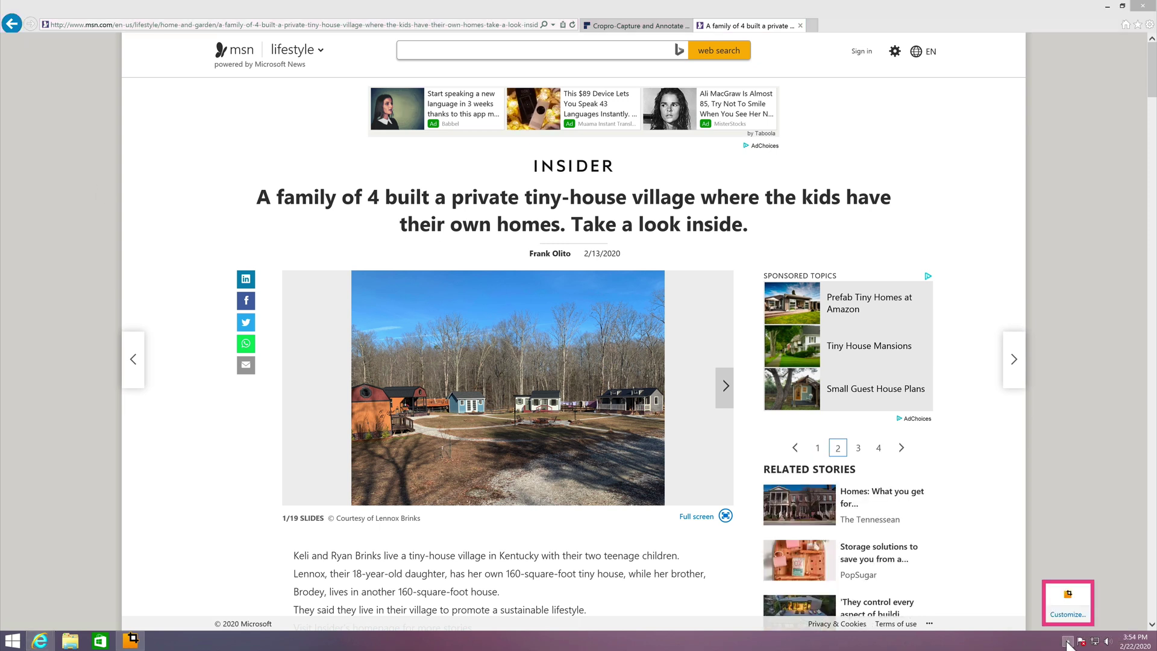
{"action": "right_click", "coordinate": [1068, 594]}
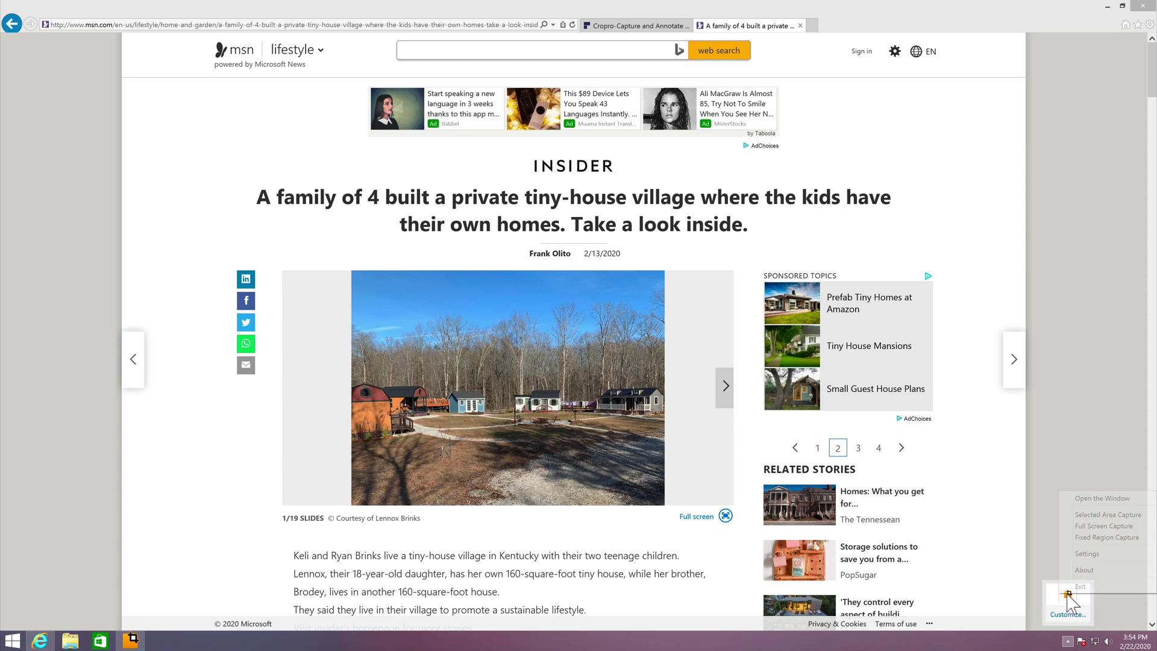
{"action": "left_click", "coordinate": [1124, 537]}
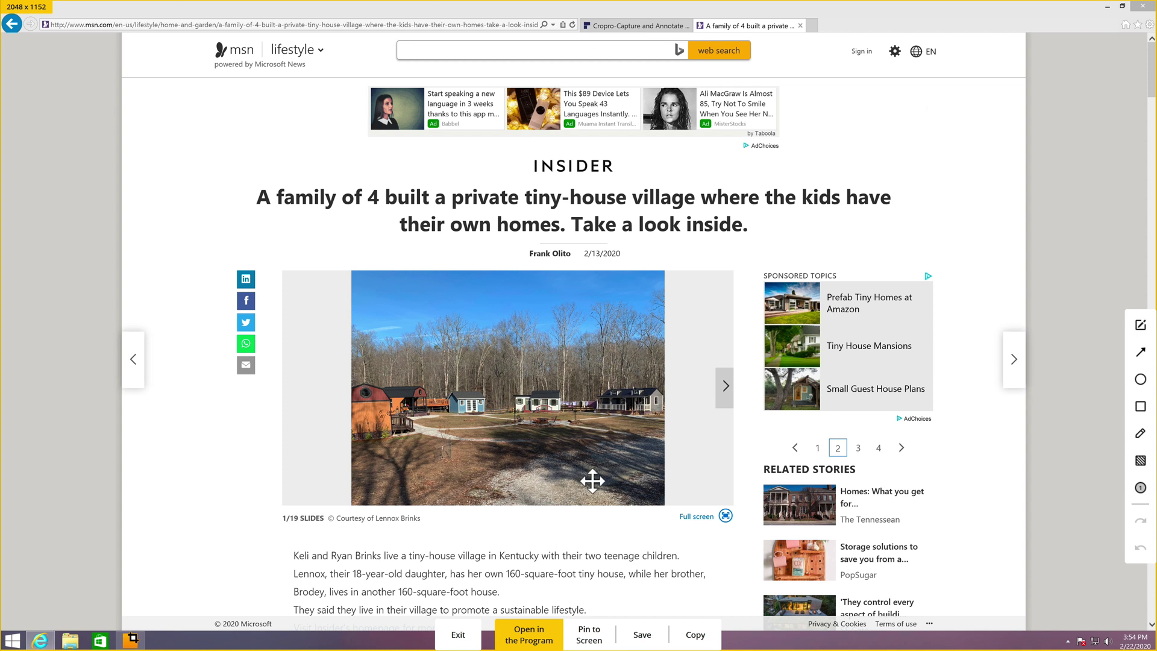
- Open the fixed-region capture in the Cropro editor, then close the editor
{"action": "left_click", "coordinate": [533, 636]}
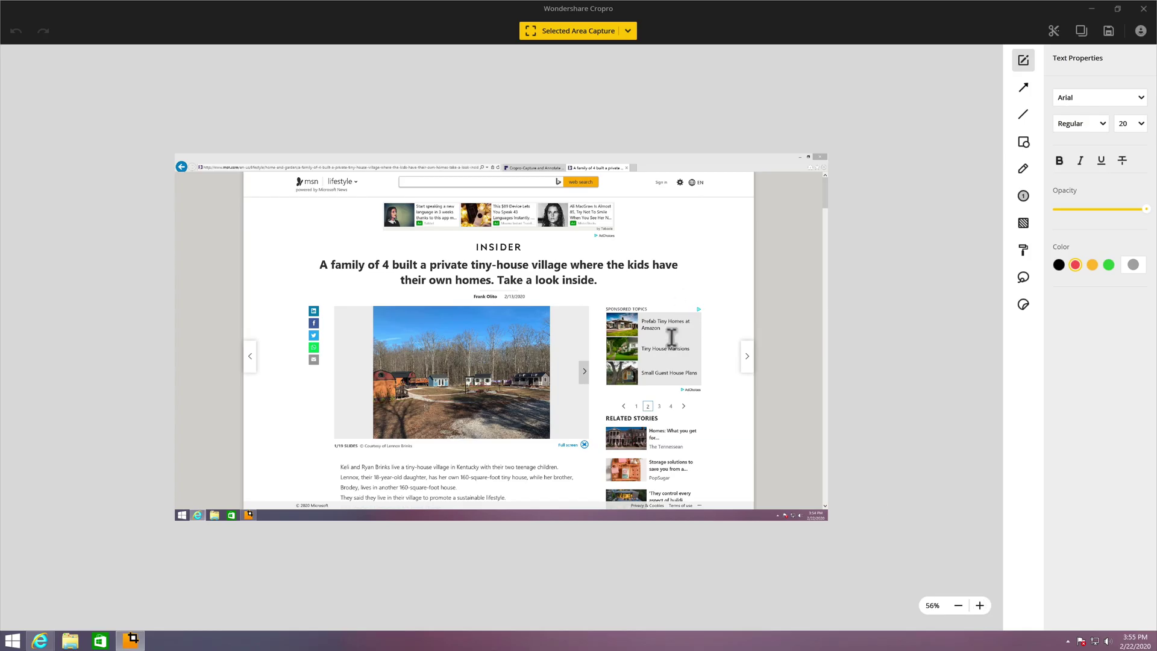
{"action": "left_click", "coordinate": [1117, 8]}
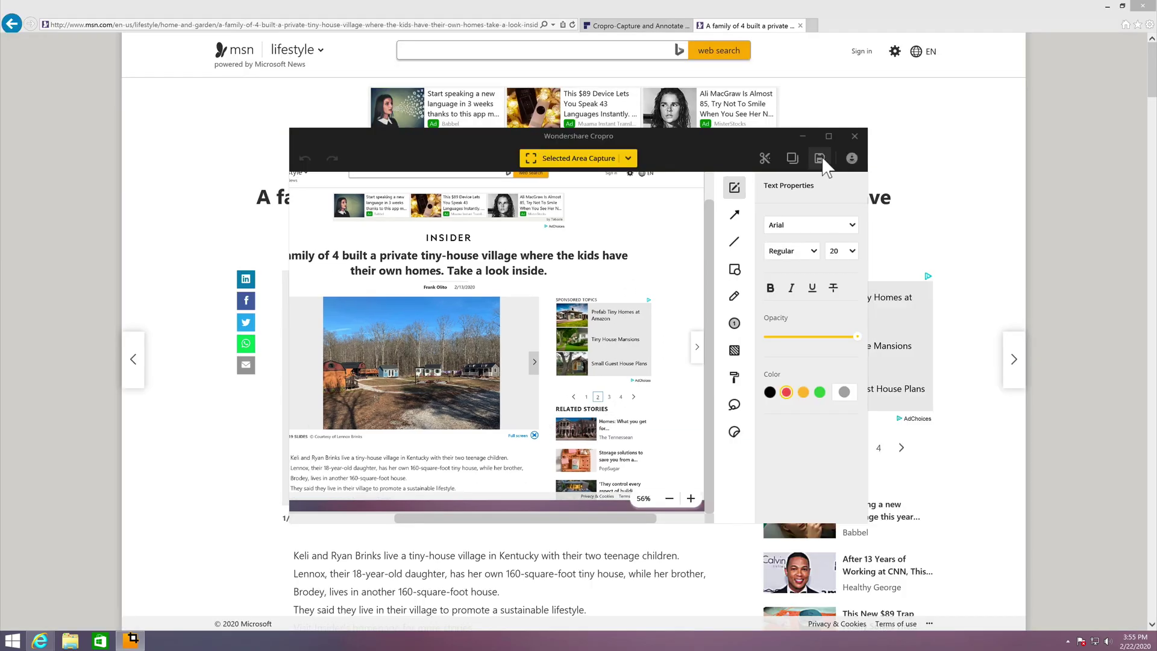
{"action": "left_click", "coordinate": [855, 136]}
- Take a Full Screen Capture of the article, review it in the editor, and close it
{"action": "left_click", "coordinate": [1068, 640]}
{"action": "right_click", "coordinate": [1068, 593]}
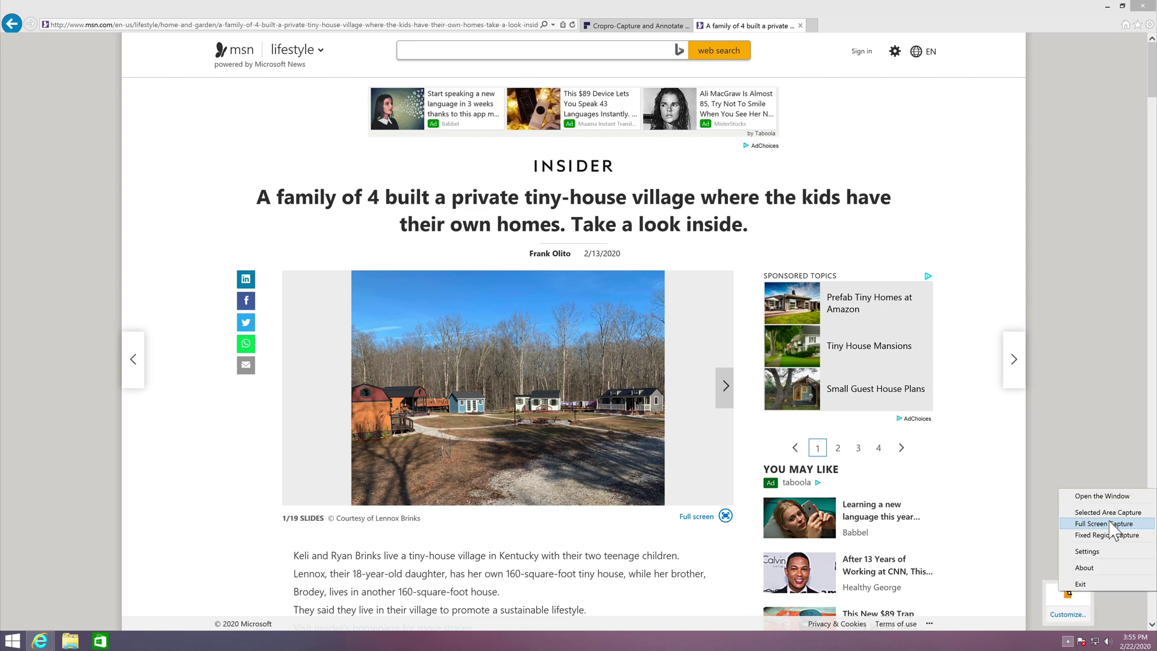
{"action": "left_click", "coordinate": [1114, 523]}
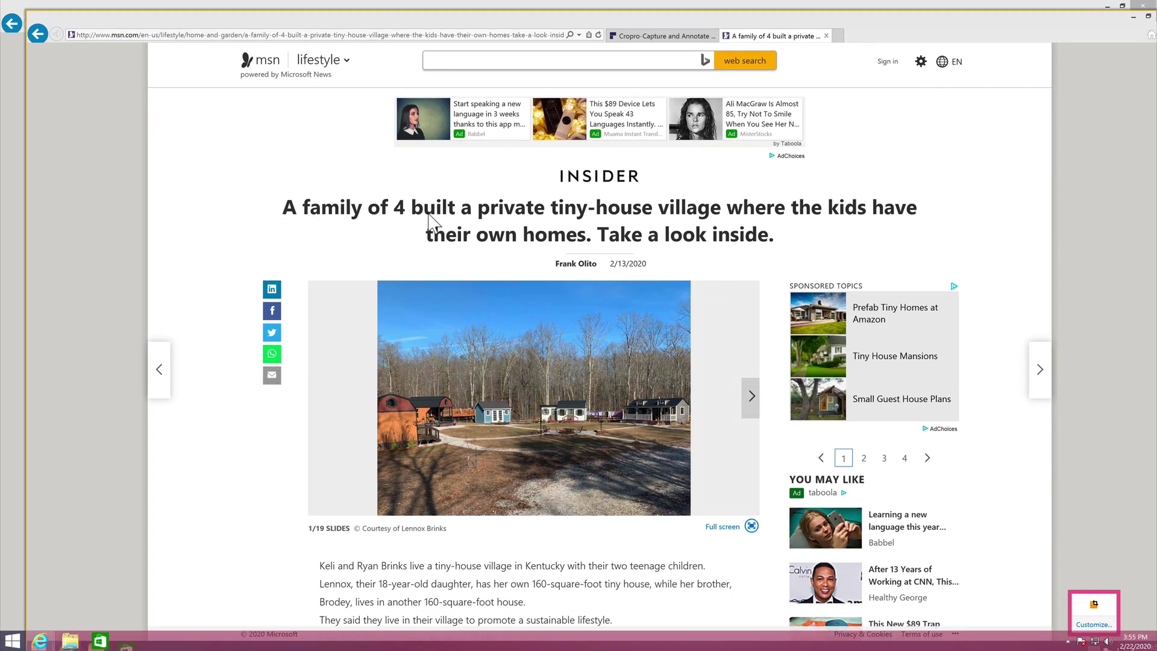
{"action": "right_click", "coordinate": [513, 191]}
{"action": "left_click", "coordinate": [543, 197]}
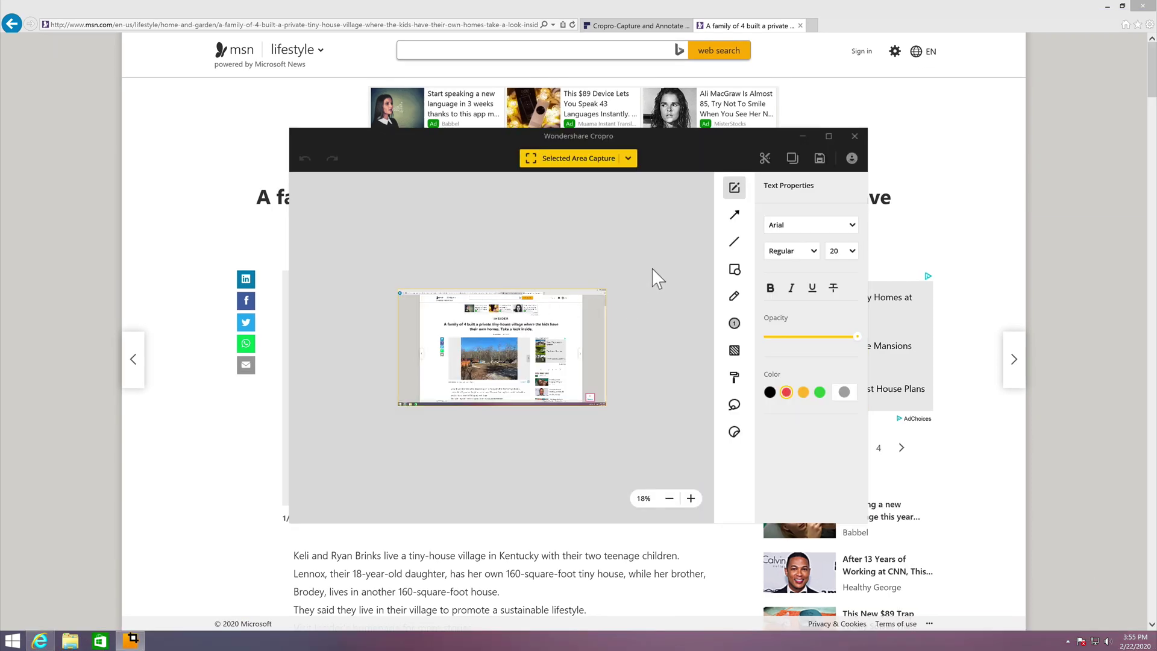
{"action": "left_click", "coordinate": [855, 136]}
- Open Cropro Settings from the tray and select the Fixed Region Capture shortcut field
{"action": "left_click", "coordinate": [1067, 641]}
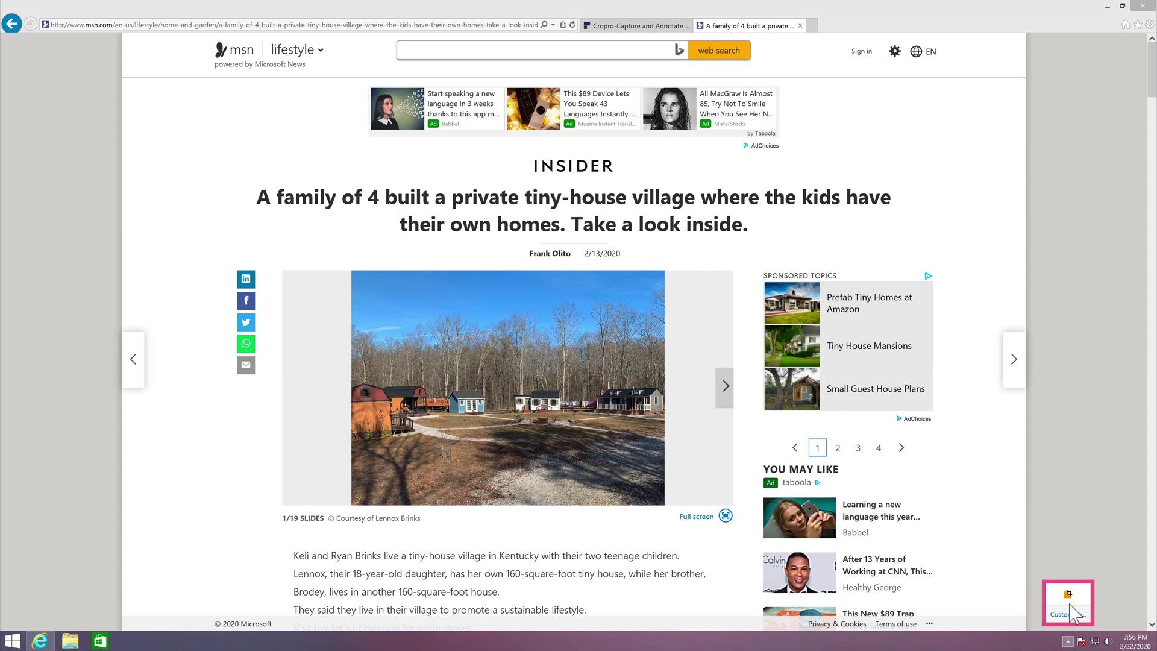
{"action": "right_click", "coordinate": [1067, 595]}
{"action": "left_click", "coordinate": [1086, 555]}
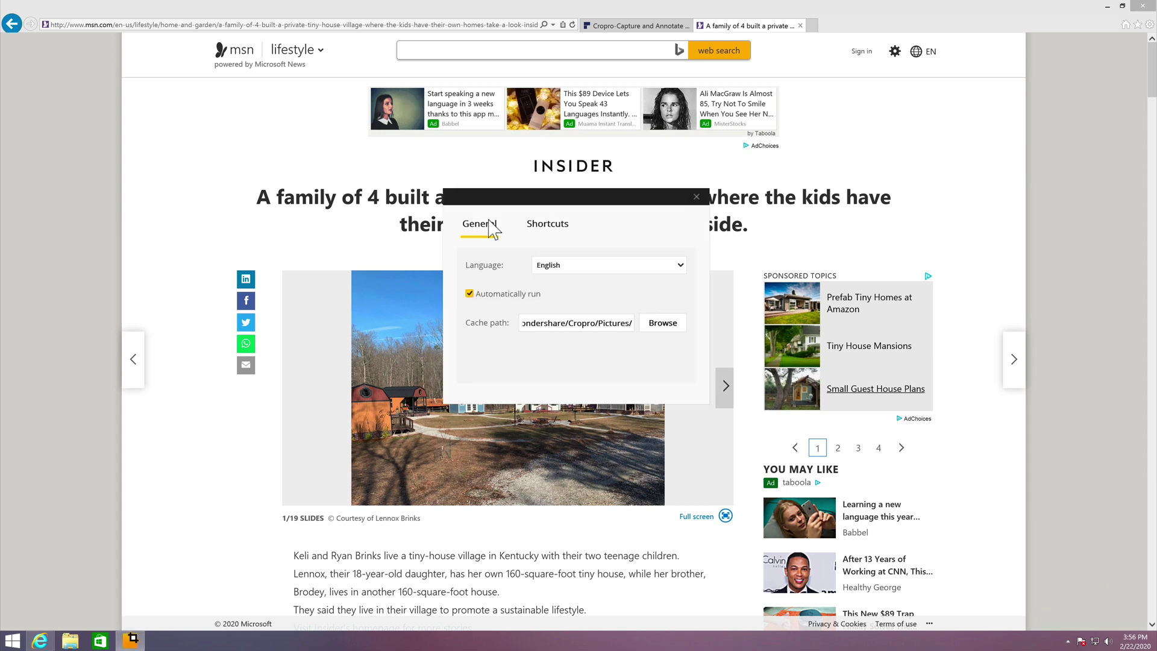
{"action": "left_click", "coordinate": [549, 226]}
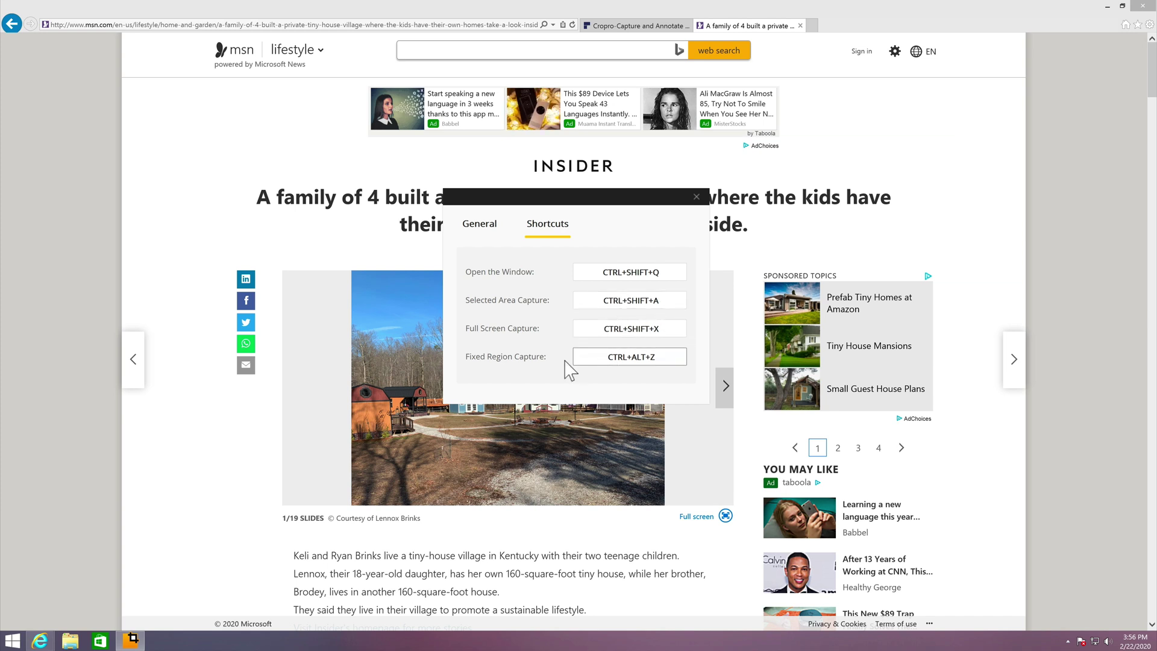
{"action": "left_click", "coordinate": [669, 361]}
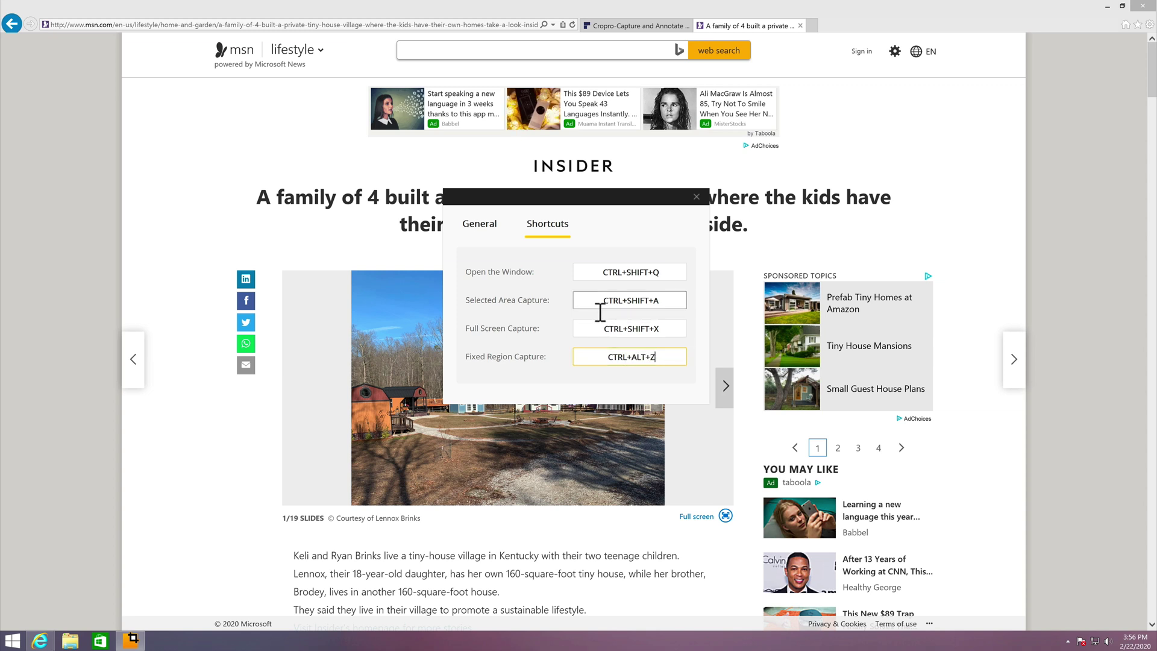
- Close Settings and capture the tiny-house slide photo with Ctrl+Alt+Z
{"action": "left_click", "coordinate": [697, 198]}
{"action": "key", "text": "ctrl+alt+z"}
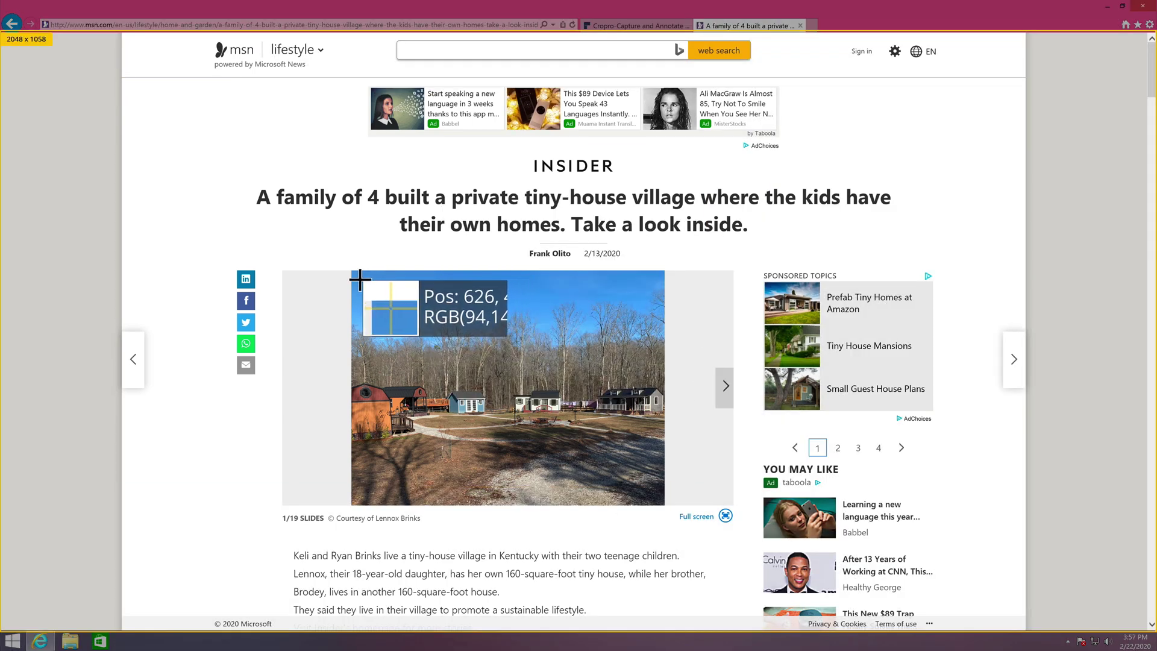
{"action": "mouse_move", "coordinate": [356, 277]}
{"action": "left_mouse_down"}
{"action": "mouse_move", "coordinate": [545, 479]}
{"action": "mouse_move", "coordinate": [670, 513]}
{"action": "left_mouse_up"}
- Save the capture as a PNG on the Desktop and open the saved file
{"action": "left_click", "coordinate": [583, 531]}
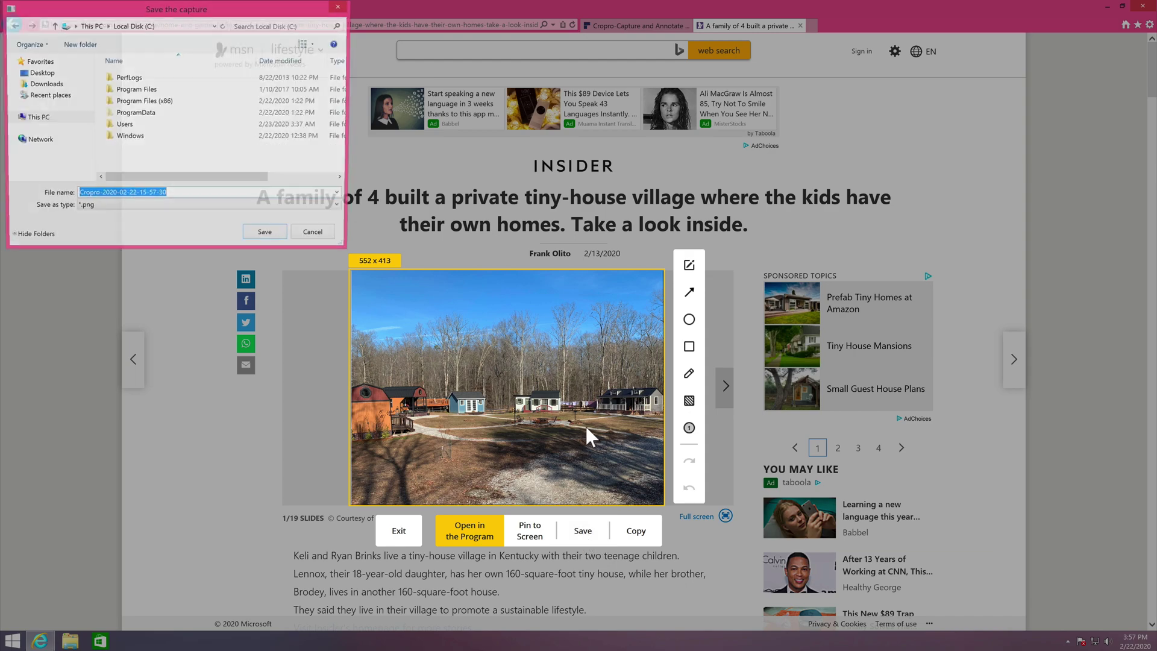
{"action": "left_click", "coordinate": [39, 73]}
{"action": "left_click", "coordinate": [281, 241]}
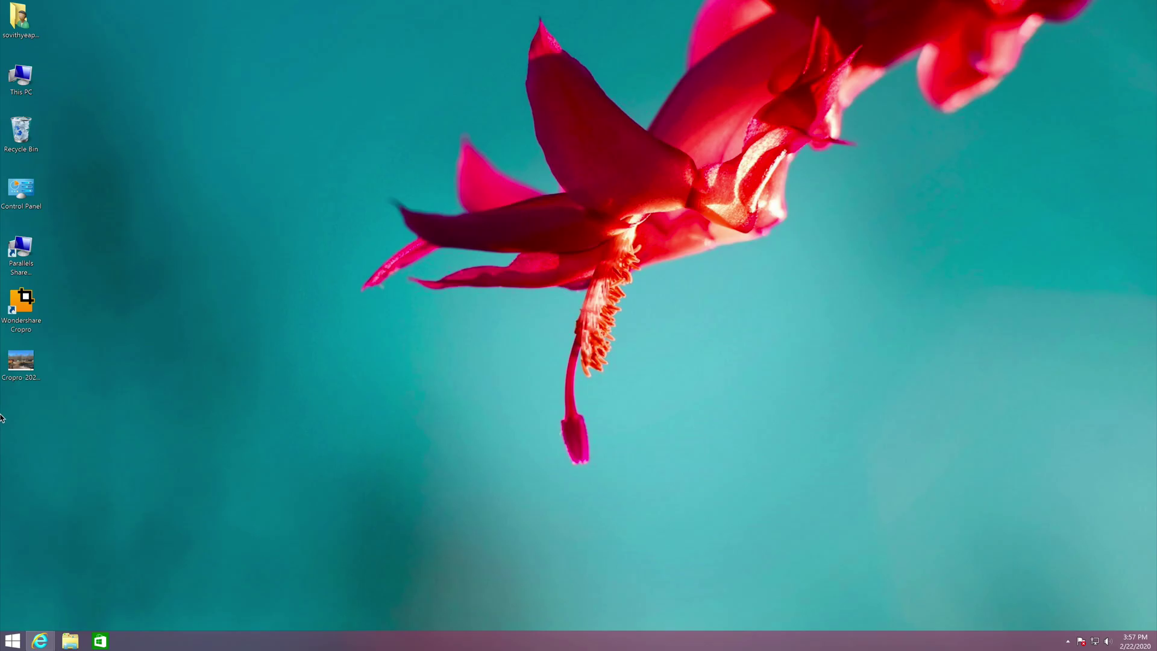
{"action": "double_click", "coordinate": [18, 365]}
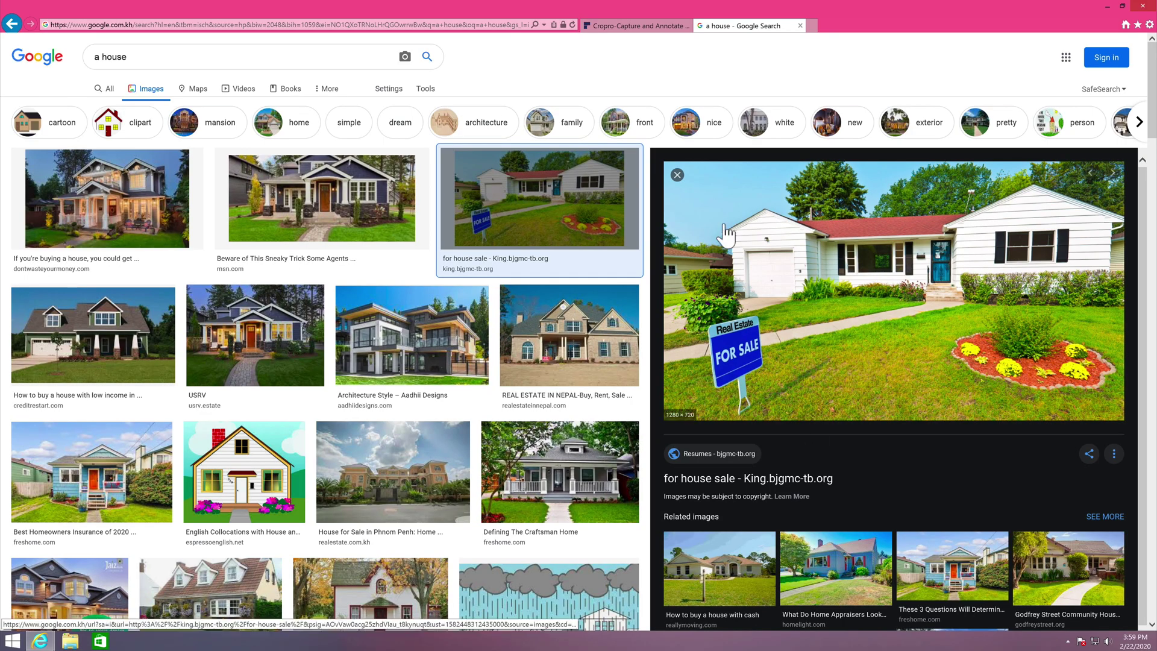
- Frame the enlarged for-sale house photo in a 770 x 458 capture region
{"action": "key", "text": "Print"}
{"action": "mouse_move", "coordinate": [685, 159]}
{"action": "left_mouse_down"}
{"action": "mouse_move", "coordinate": [878, 388]}
{"action": "mouse_move", "coordinate": [1102, 434]}
{"action": "mouse_move", "coordinate": [1125, 420]}
{"action": "left_mouse_up"}
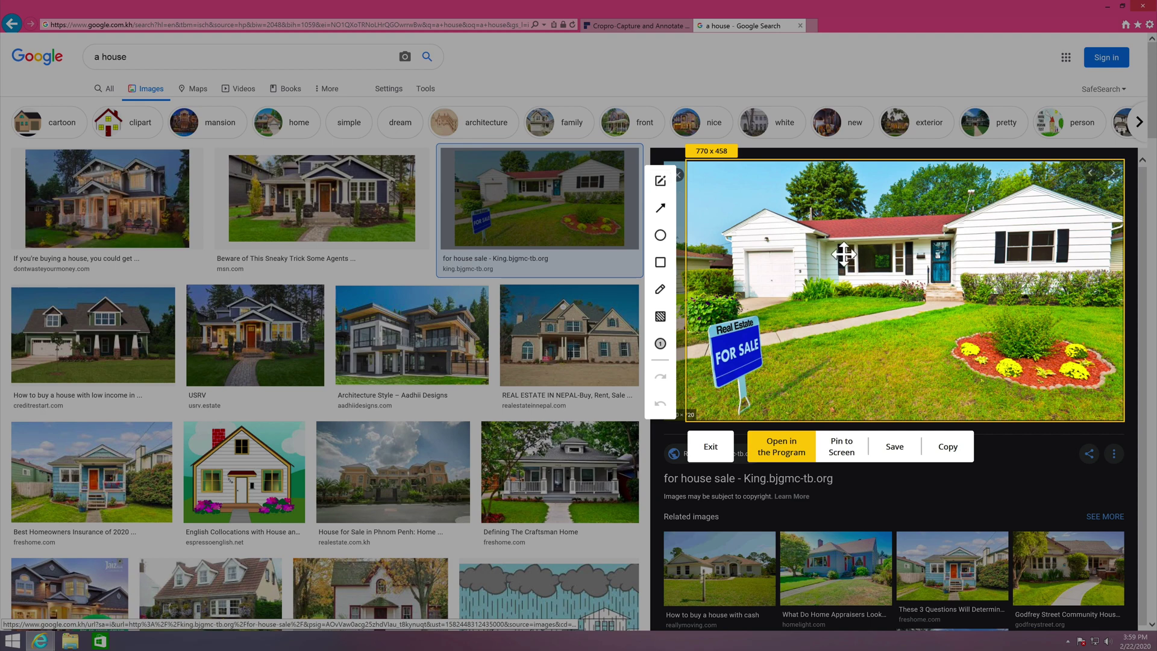
{"action": "left_click_drag", "start_coordinate": [977, 236], "coordinate": [862, 276]}
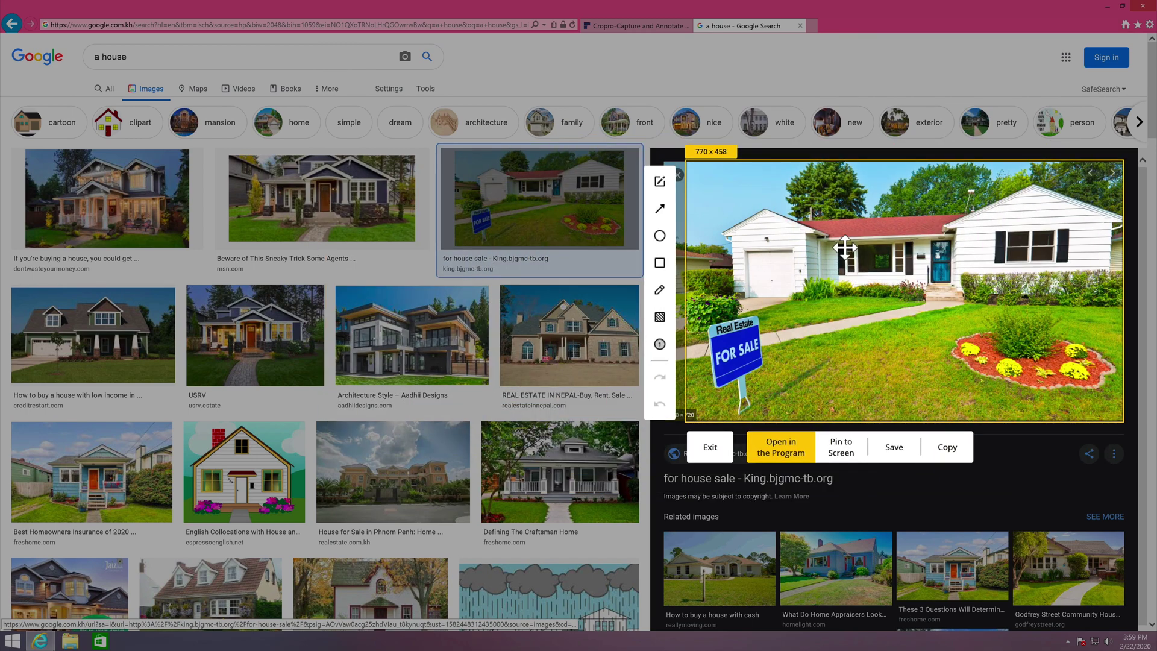
- Add a bold 'Garage' text label with an arrow pointing toward the house
{"action": "left_click", "coordinate": [659, 182]}
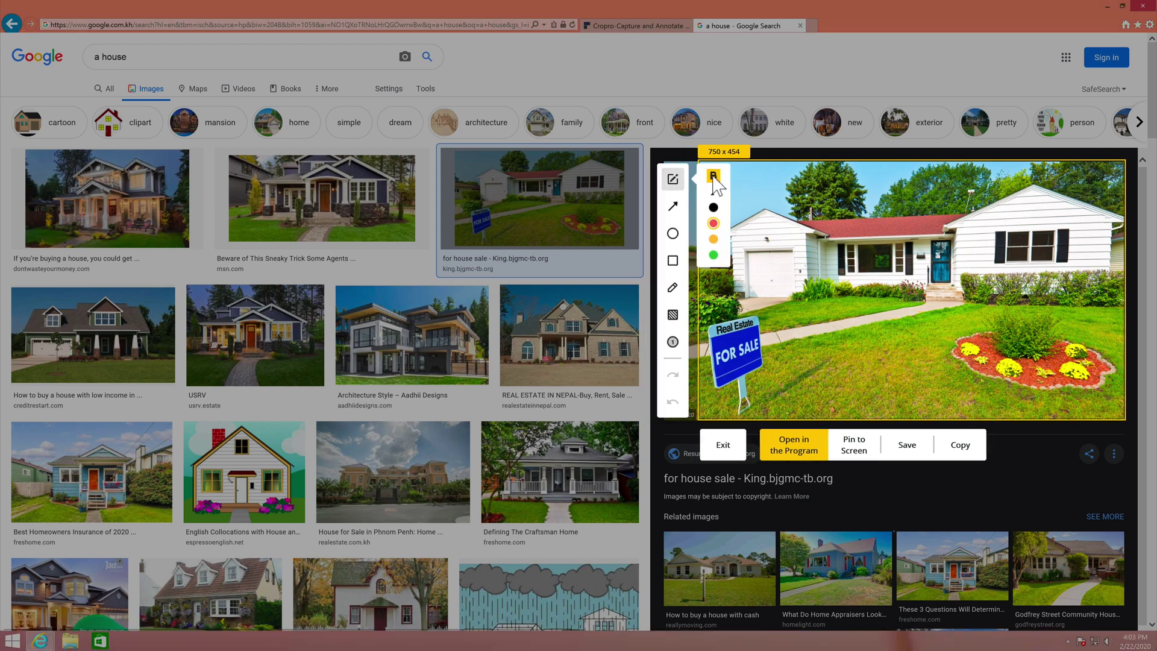
{"action": "left_click", "coordinate": [736, 181]}
{"action": "key", "text": "ctrl+b"}
{"action": "type", "text": "Garage"}
{"action": "left_click", "coordinate": [672, 206]}
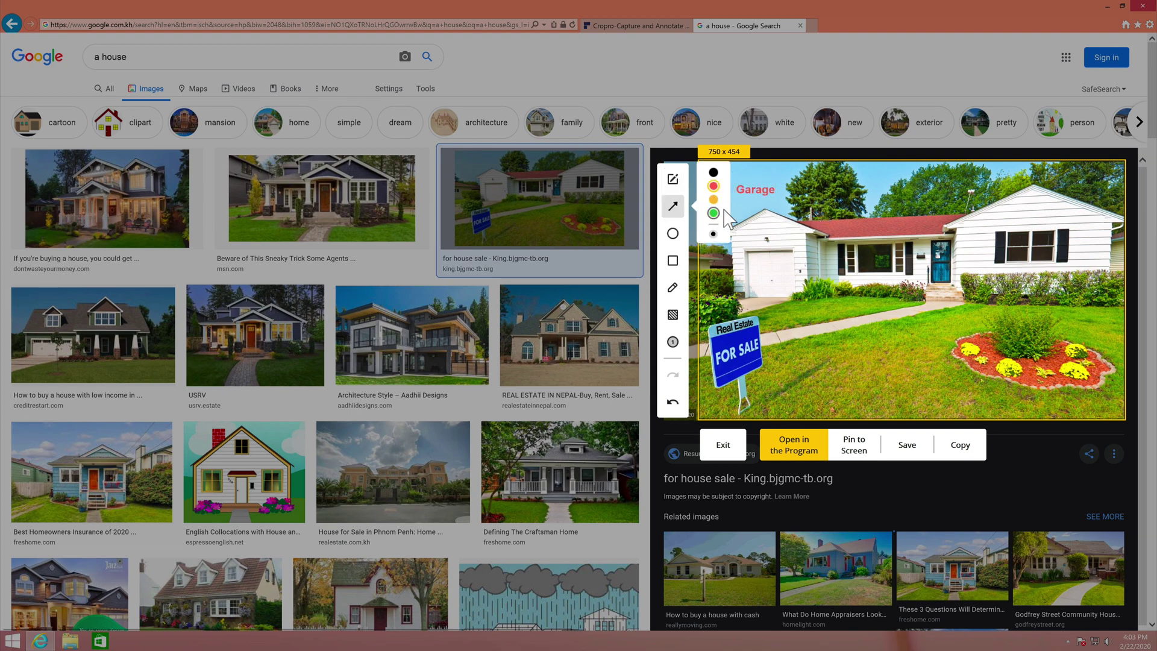
{"action": "left_click_drag", "start_coordinate": [740, 198], "coordinate": [760, 219]}
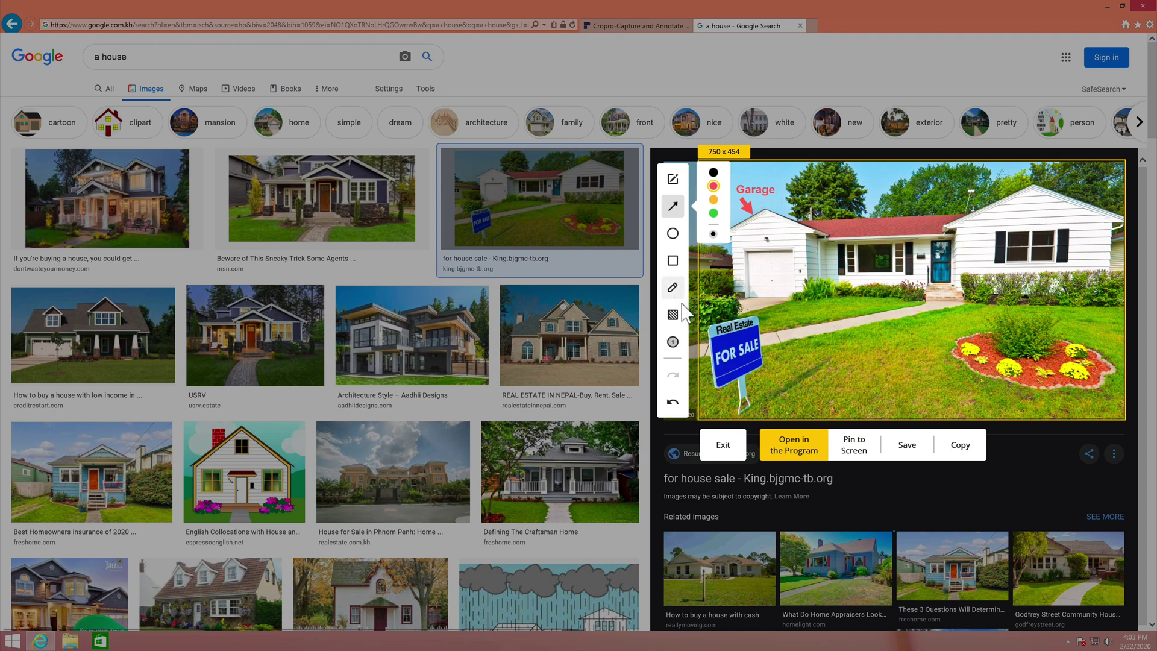
- Place markers 1 and 2 on the gable and garage door, labelled 'My room' and 'car'
{"action": "left_click", "coordinate": [673, 342]}
{"action": "left_click", "coordinate": [1002, 210]}
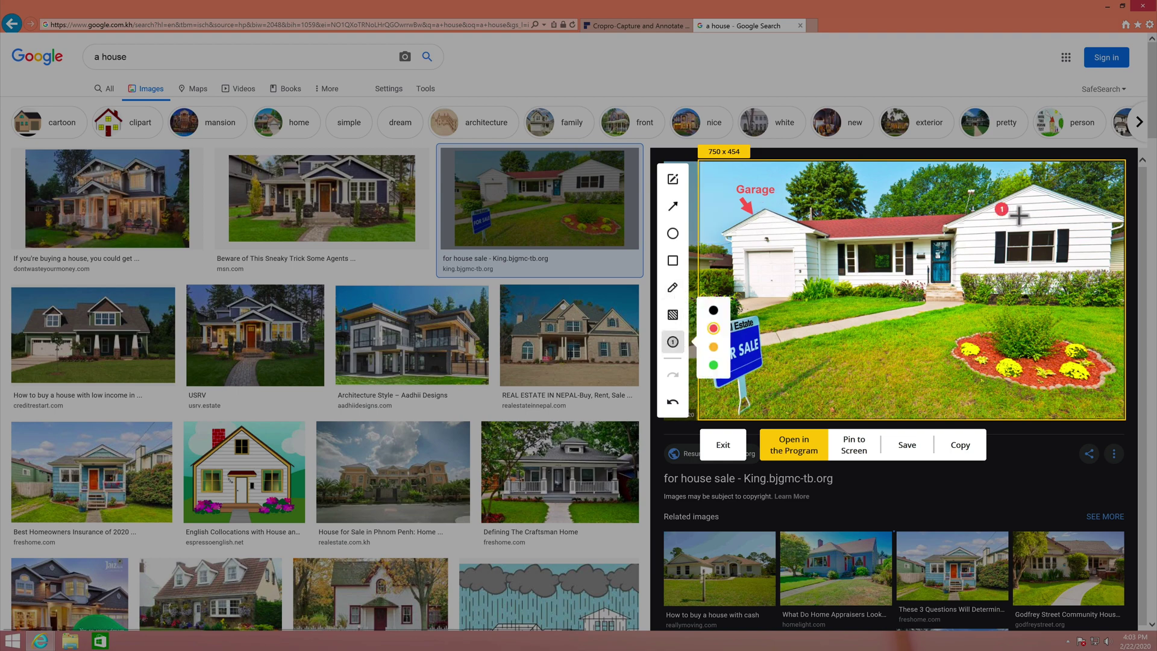
{"action": "left_click", "coordinate": [769, 260]}
{"action": "left_click", "coordinate": [672, 179]}
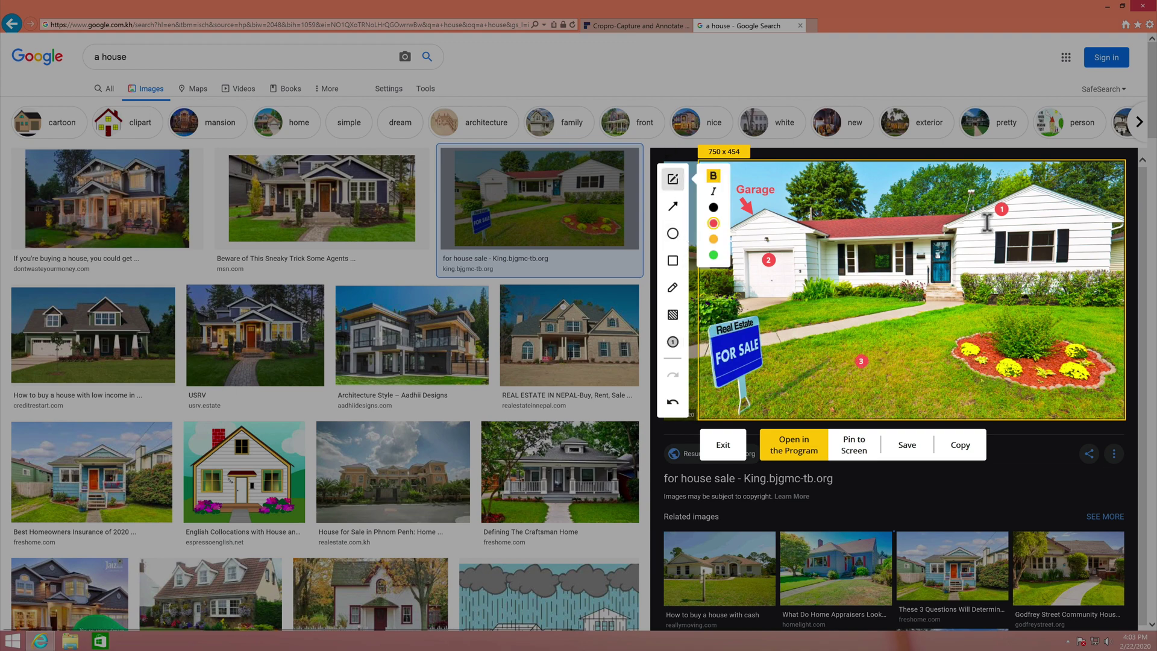
{"action": "left_click", "coordinate": [1016, 209]}
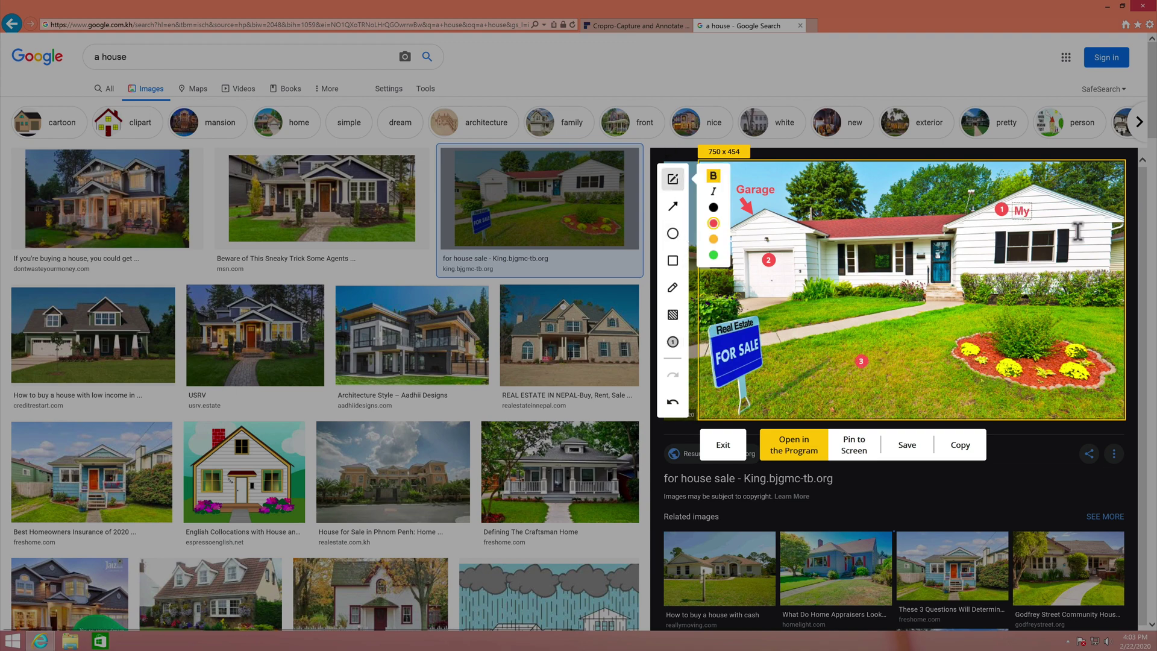
{"action": "type", "text": "My room"}
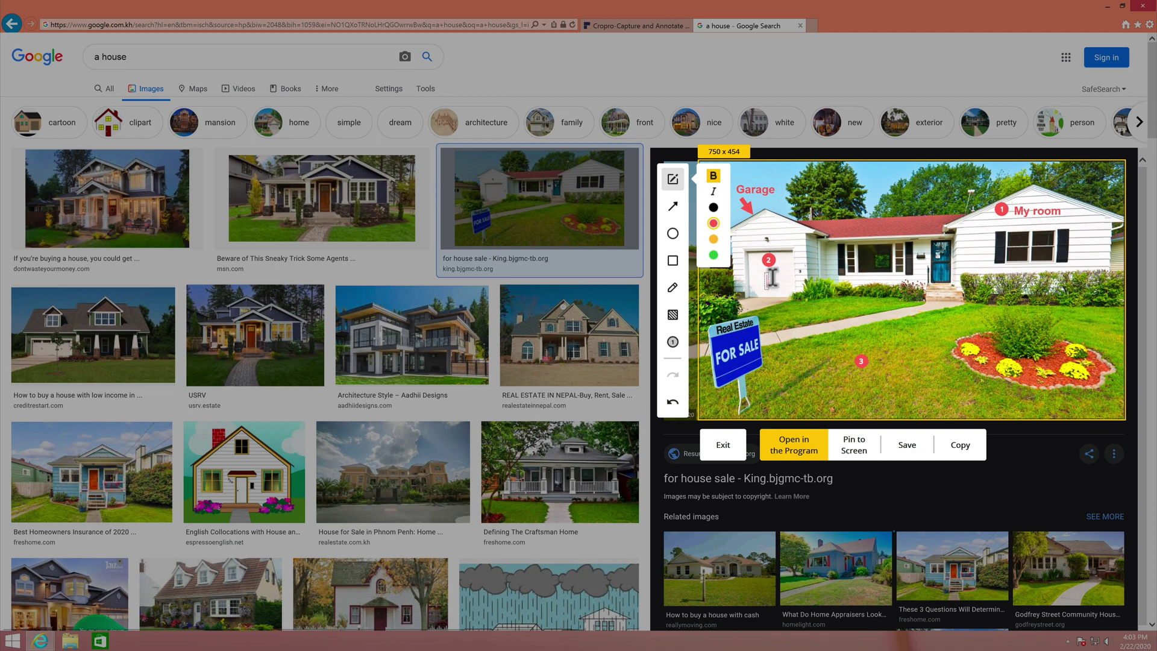
{"action": "type", "text": "C"}
{"action": "left_click", "coordinate": [850, 378]}
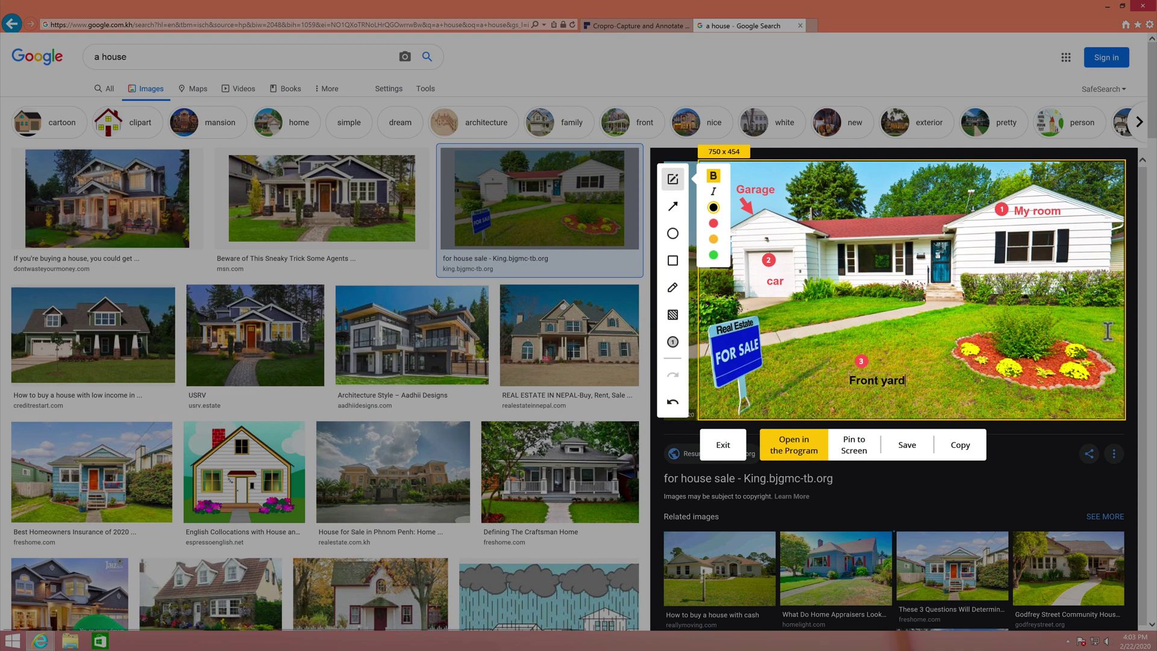
{"action": "left_click", "coordinate": [671, 235]}
{"action": "left_click_drag", "start_coordinate": [1065, 383], "coordinate": [1112, 402]}
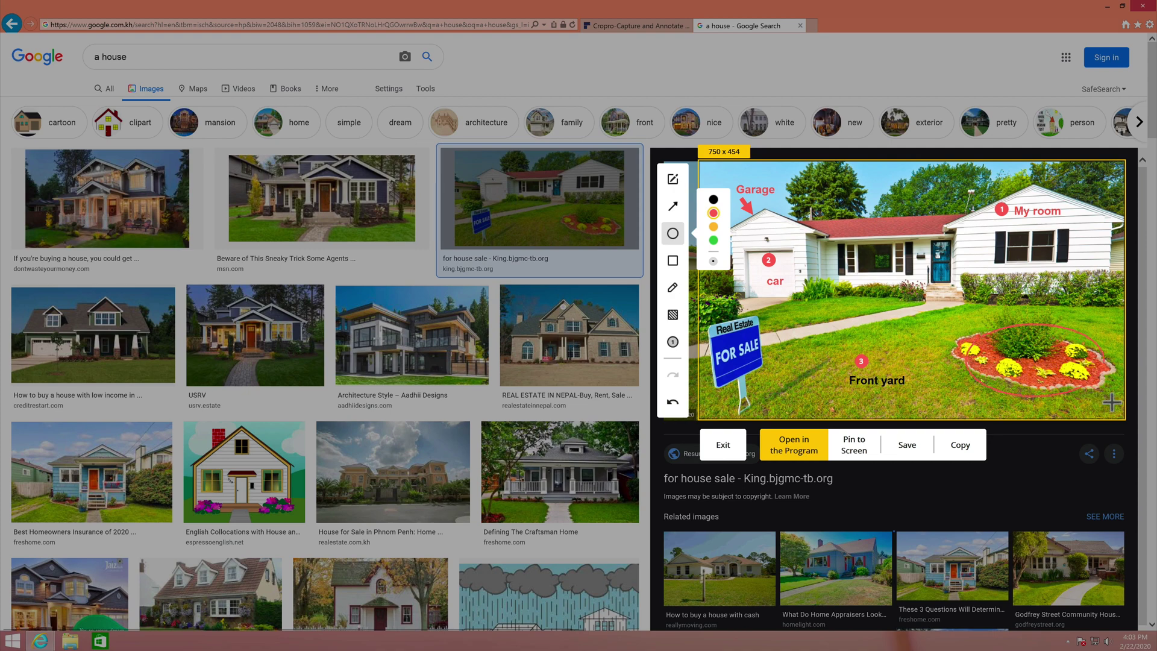
{"action": "left_click", "coordinate": [673, 288]}
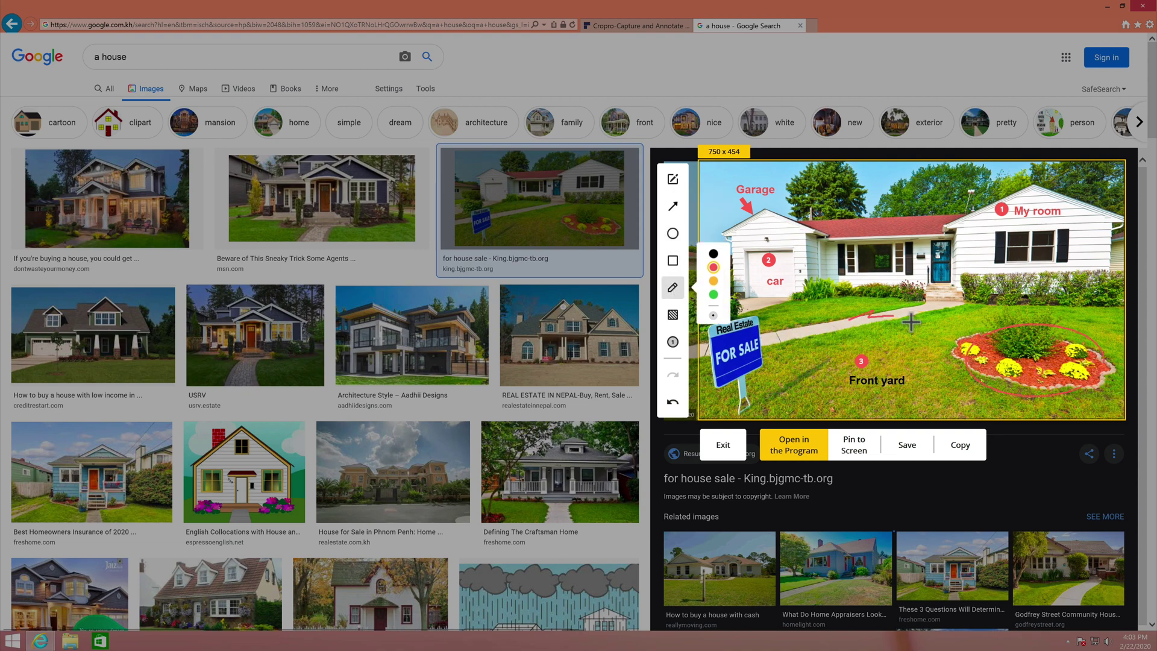
{"action": "mouse_move", "coordinate": [911, 323]}
{"action": "left_mouse_down"}
{"action": "mouse_move", "coordinate": [940, 326]}
{"action": "mouse_move", "coordinate": [907, 342]}
{"action": "mouse_move", "coordinate": [862, 338]}
{"action": "left_mouse_up"}
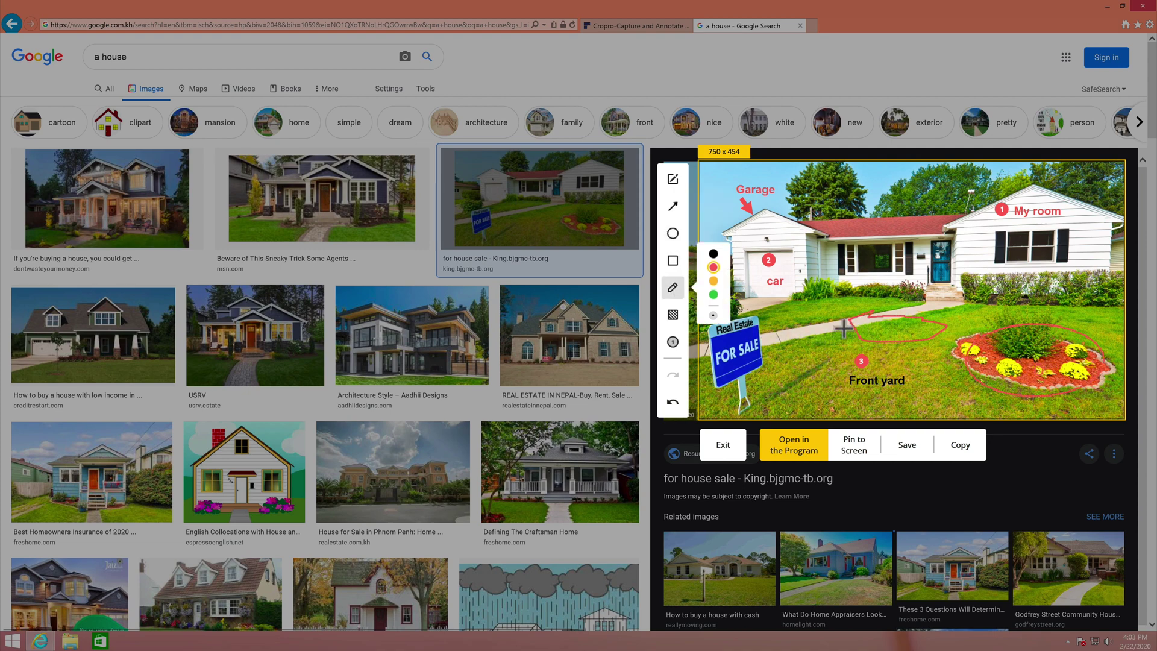
{"action": "key", "text": "ctrl+z"}
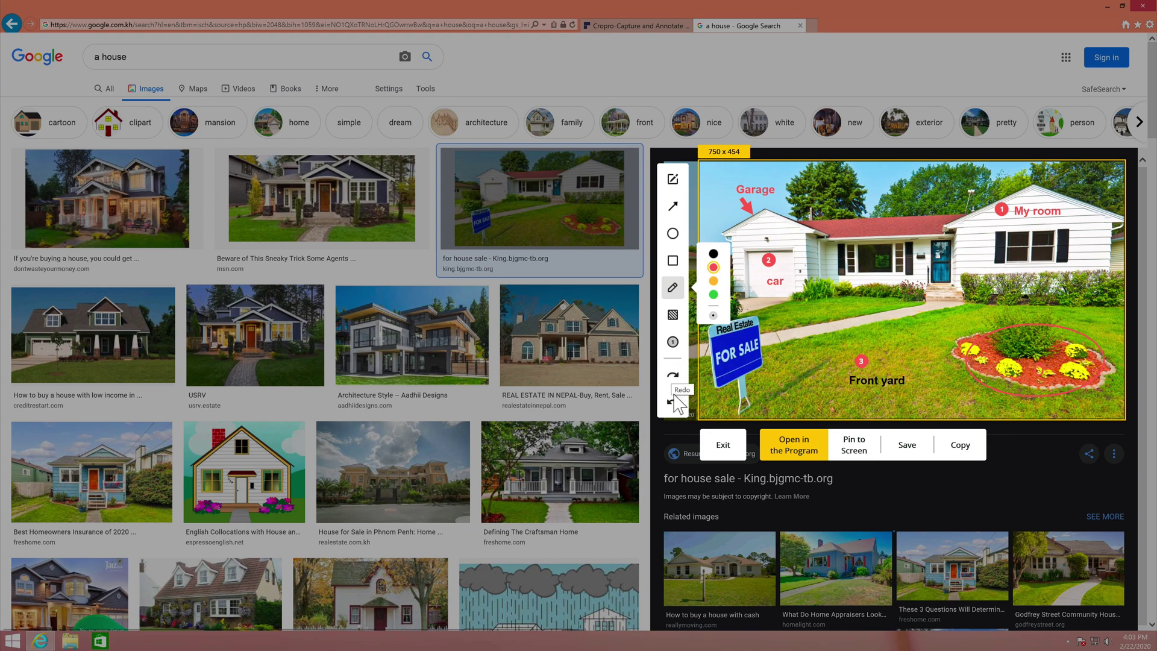
{"action": "key", "text": "ctrl+y"}
{"action": "key", "text": "ctrl+z"}
{"action": "key", "text": "ctrl+z"}
{"action": "left_click", "coordinate": [673, 314]}
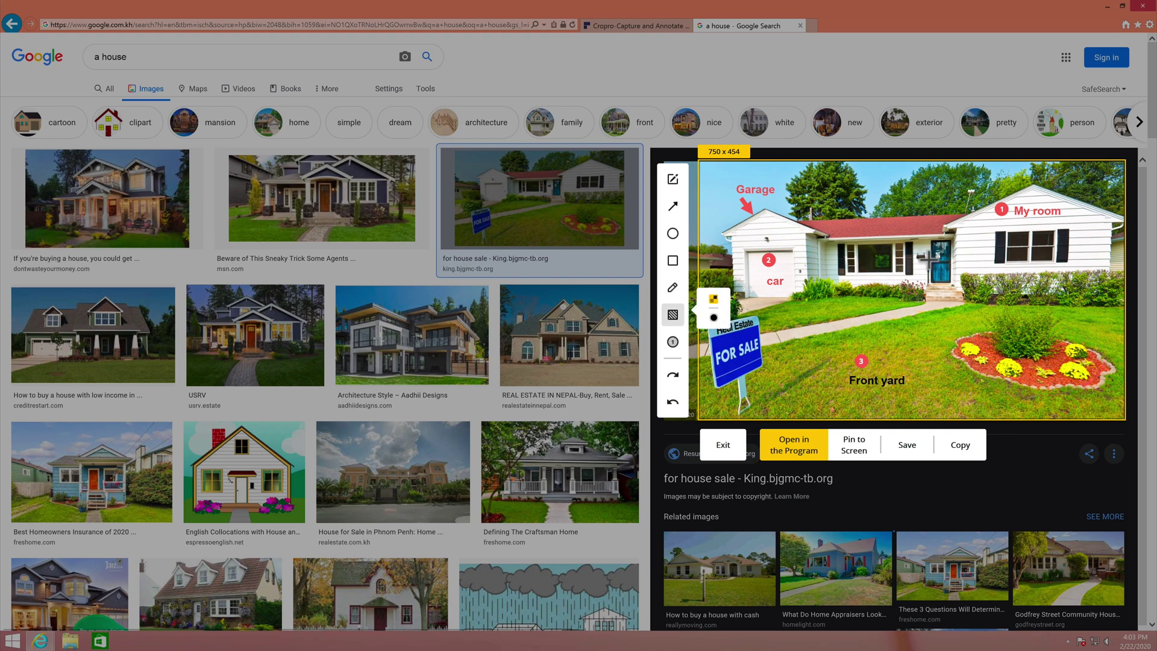
- Save the annotated house capture as a PNG on the Desktop
{"action": "left_click", "coordinate": [939, 248]}
{"action": "left_click", "coordinate": [906, 446]}
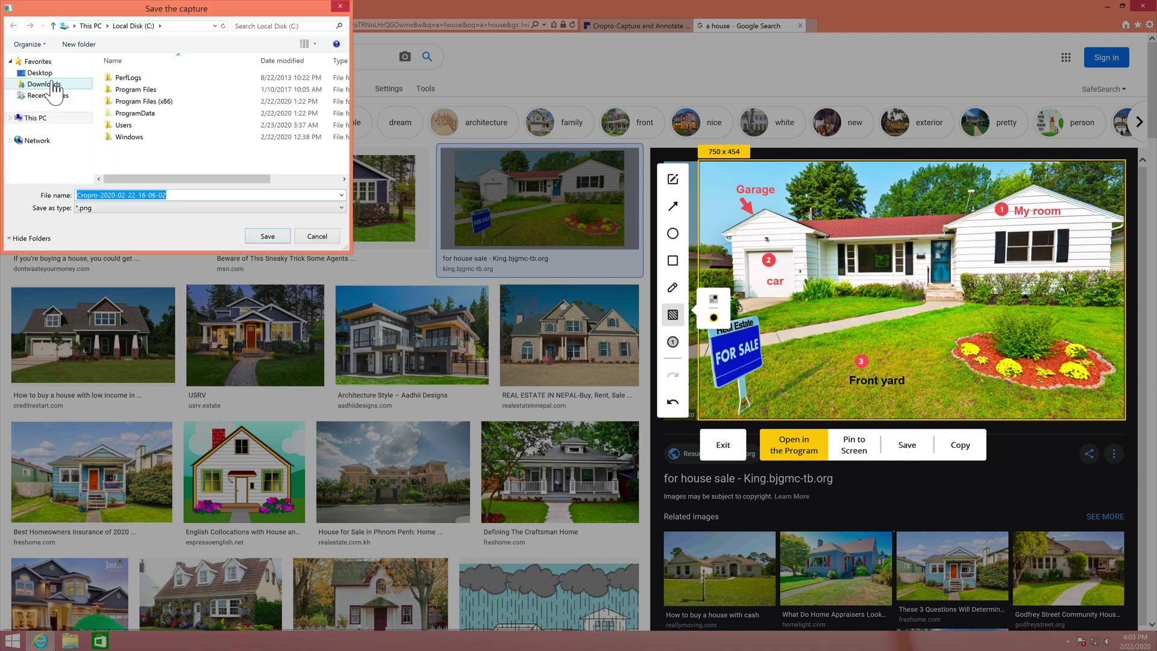
{"action": "left_click", "coordinate": [45, 75]}
{"action": "left_click", "coordinate": [266, 234]}
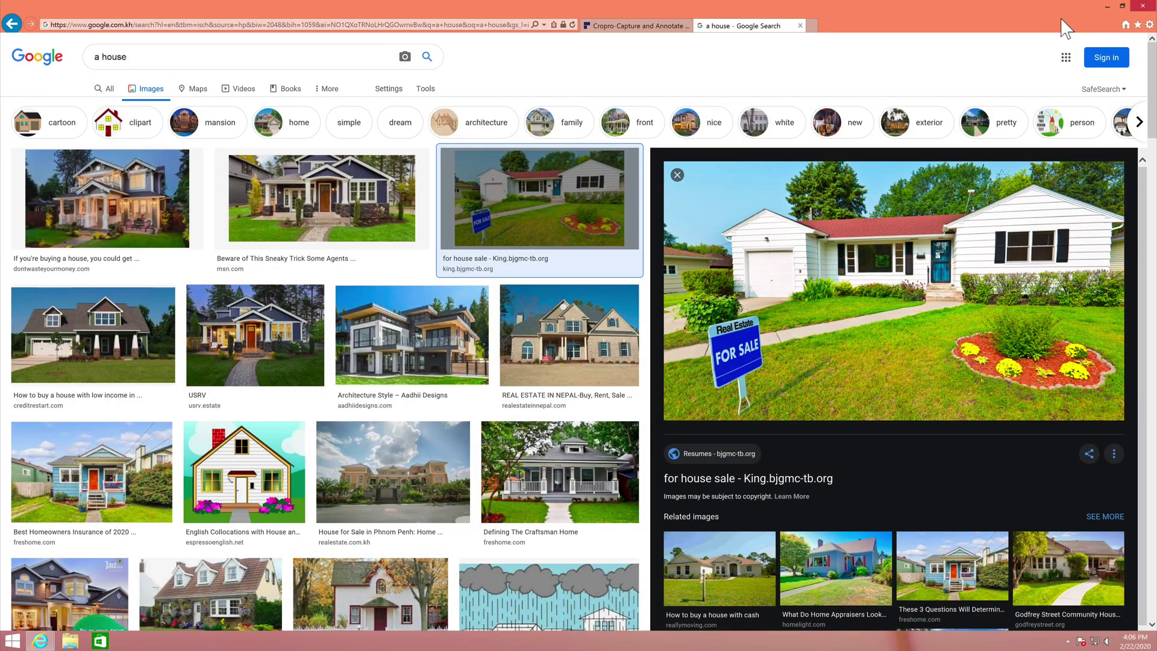
- View the saved PNG in Photo Viewer, close it, and restore the Google image results
{"action": "left_click", "coordinate": [1100, 6]}
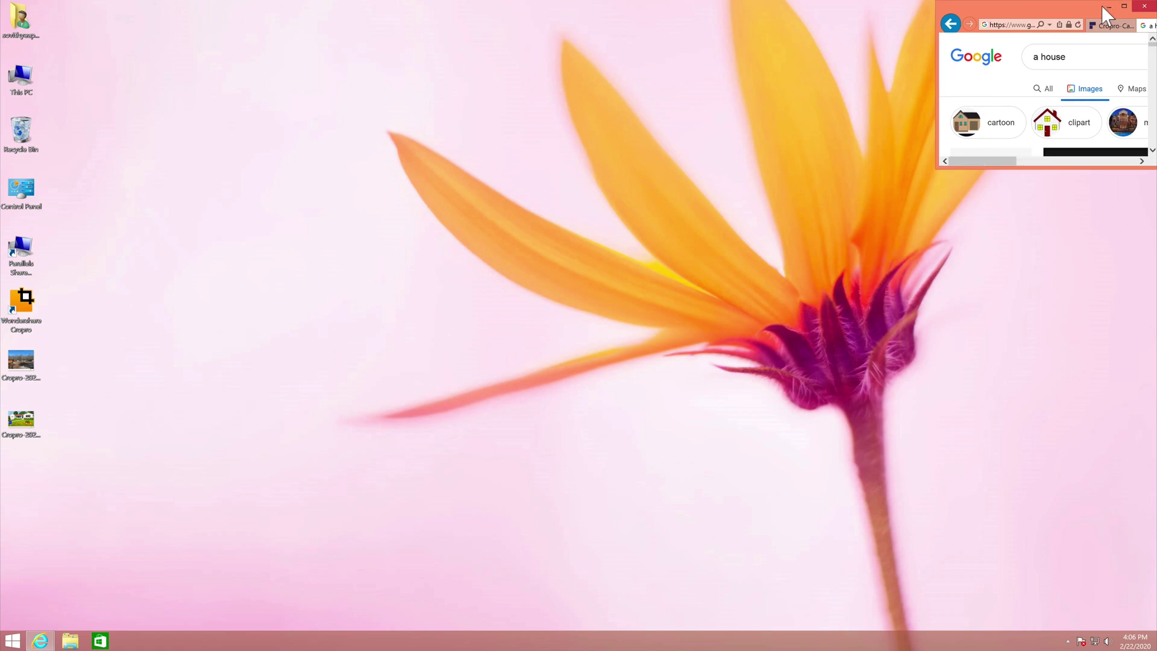
{"action": "double_click", "coordinate": [31, 422]}
{"action": "key", "text": "alt+F4"}
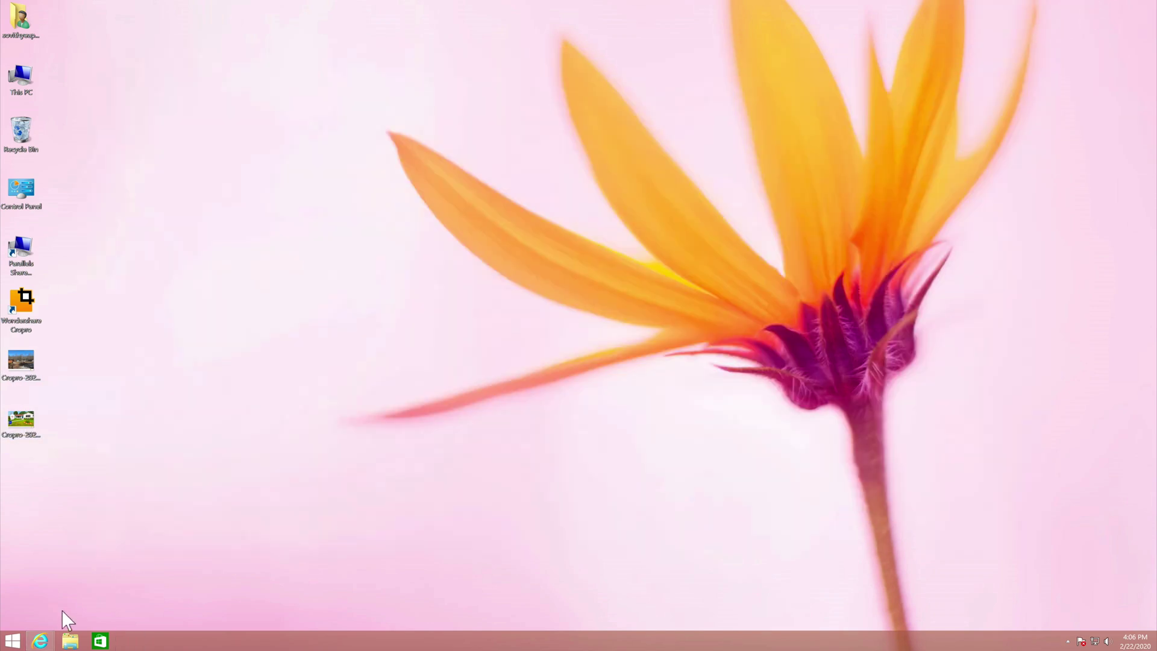
{"action": "mouse_move", "coordinate": [43, 640]}
{"action": "left_click", "coordinate": [128, 588]}
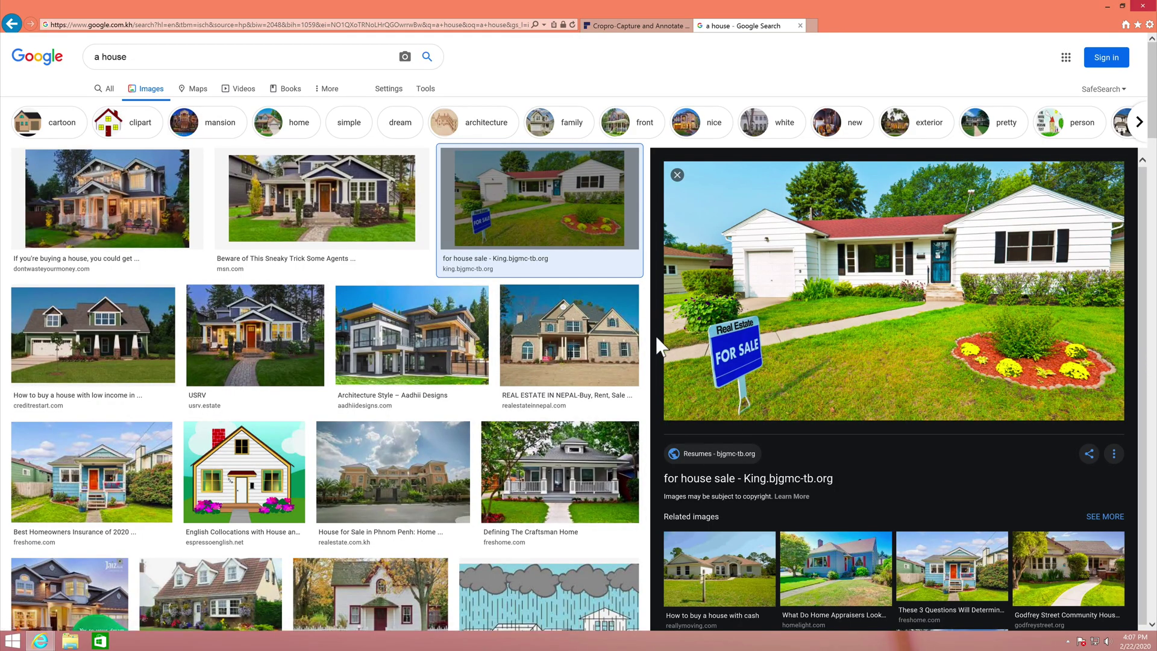
- Capture a 760 x 460 region of the house, pin it, and edit it in the maximized editor
{"action": "key", "text": "Print"}
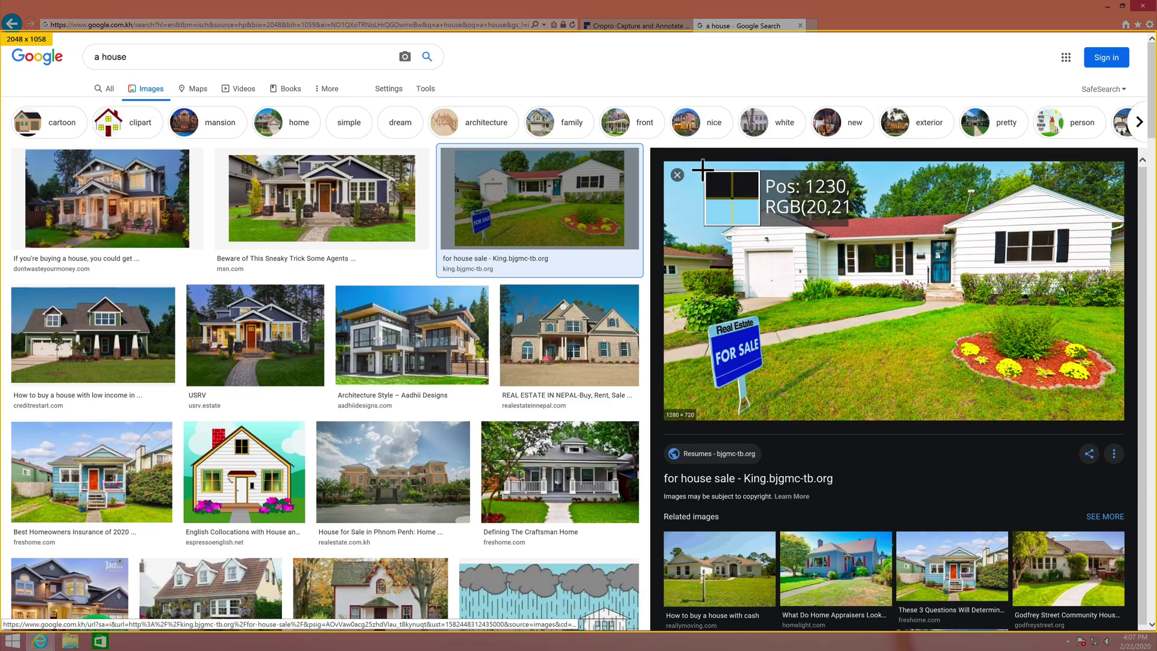
{"action": "left_click_drag", "start_coordinate": [691, 159], "coordinate": [1106, 421]}
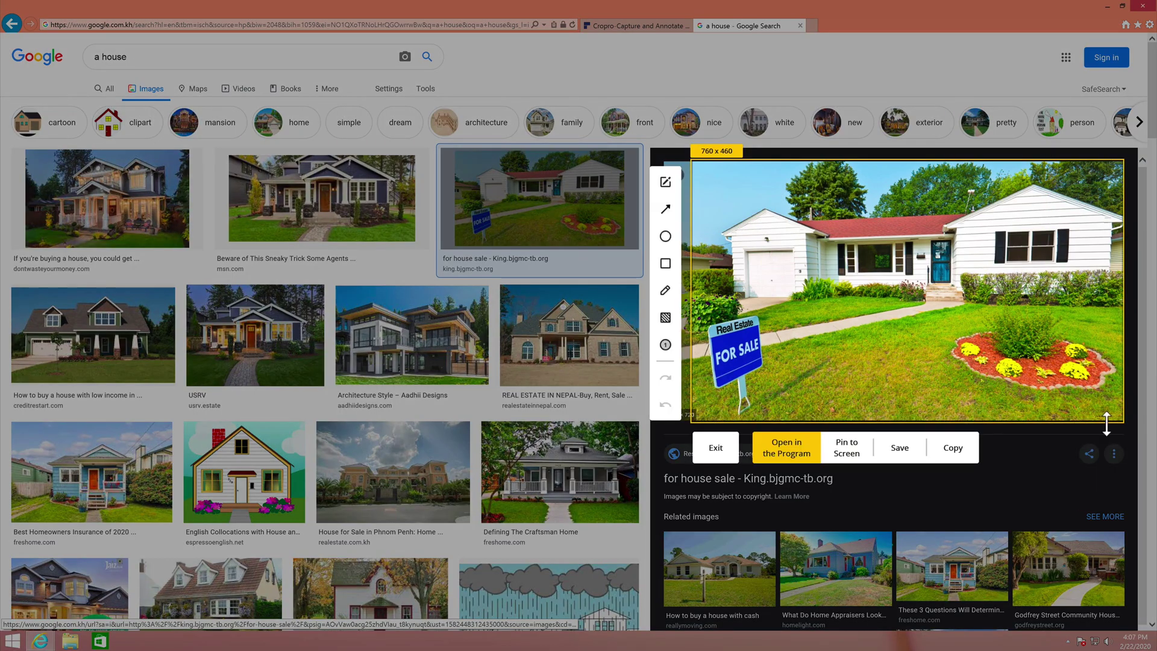
{"action": "left_click", "coordinate": [852, 460]}
{"action": "left_click_drag", "start_coordinate": [791, 331], "coordinate": [378, 277]}
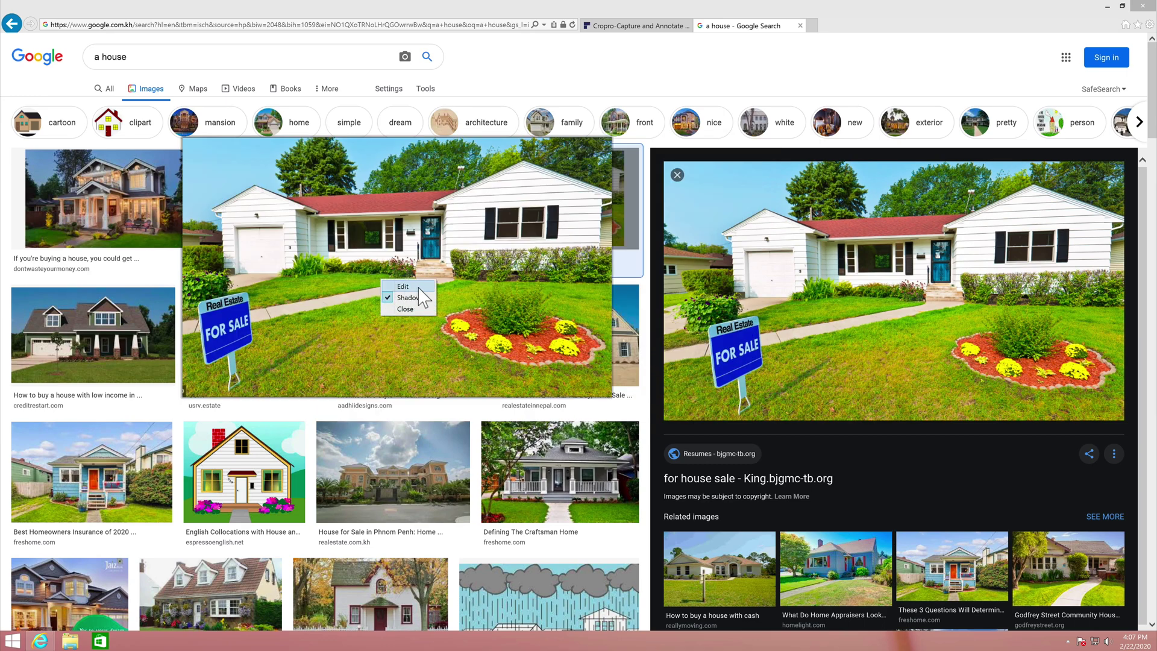
{"action": "double_click", "coordinate": [418, 287]}
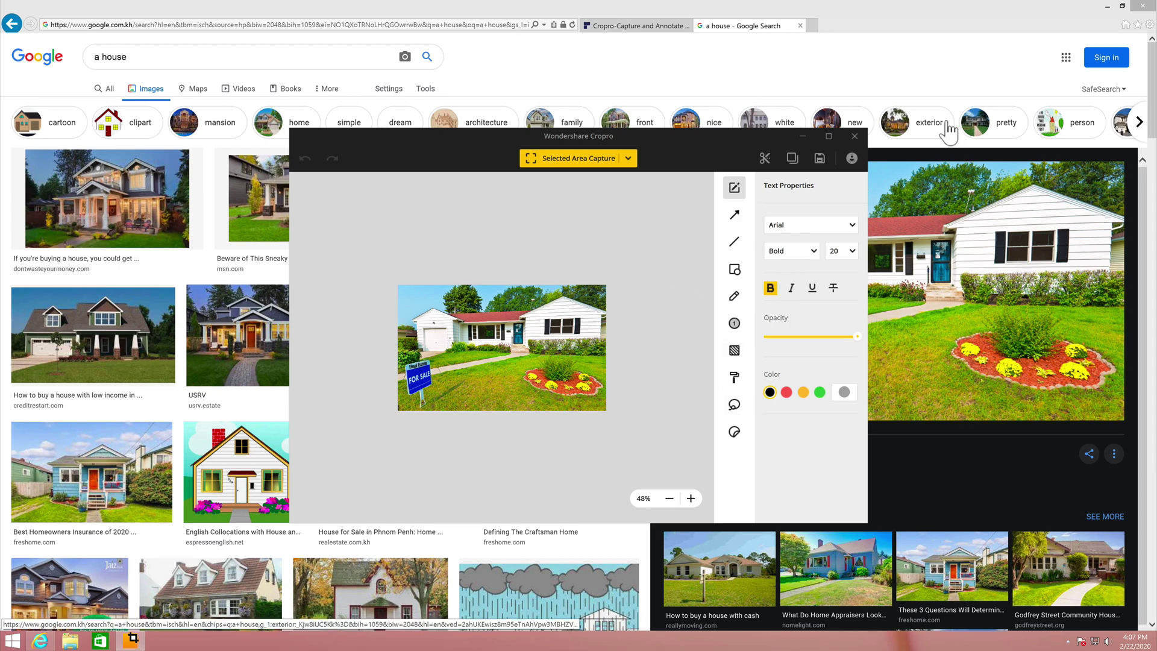
{"action": "key", "text": "super+Up"}
- Zoom in and set the text to Aharoni, size 28, in a custom orange colour
{"action": "left_click", "coordinate": [979, 605]}
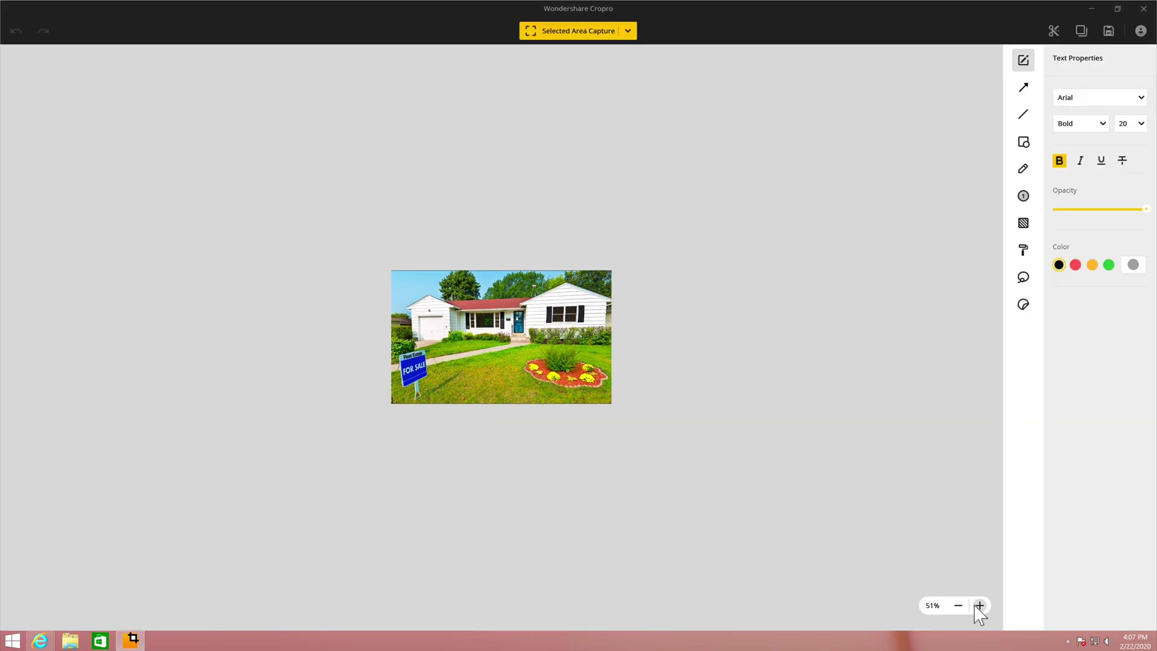
{"action": "left_click", "coordinate": [1131, 123]}
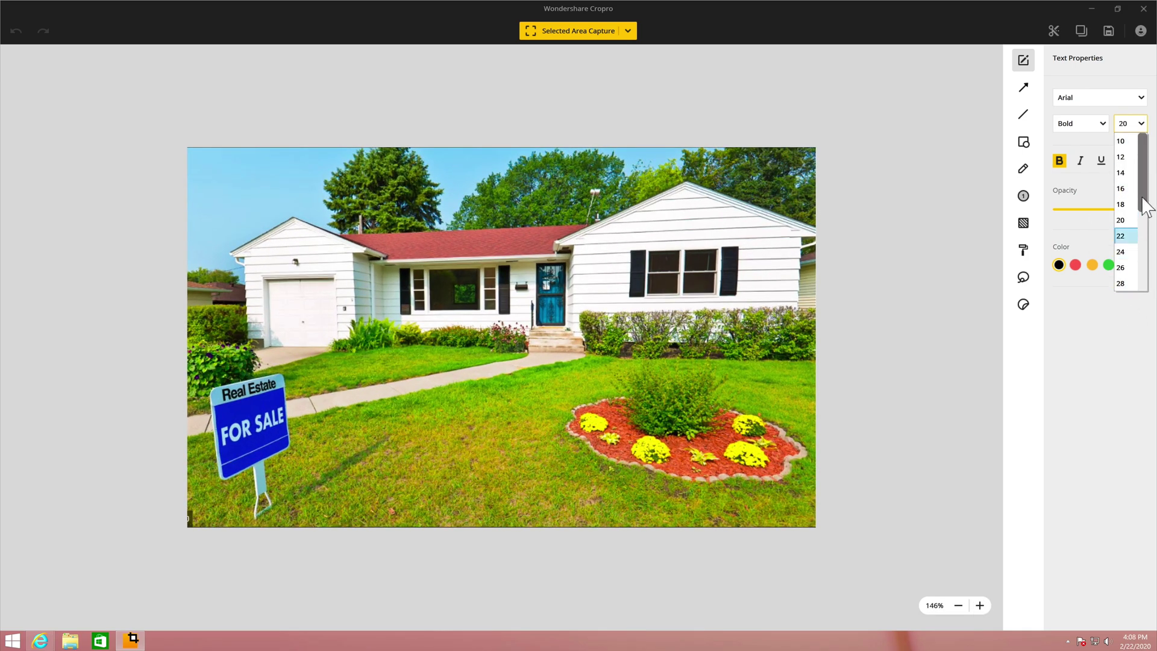
{"action": "left_click", "coordinate": [1122, 283]}
{"action": "left_click", "coordinate": [1083, 99]}
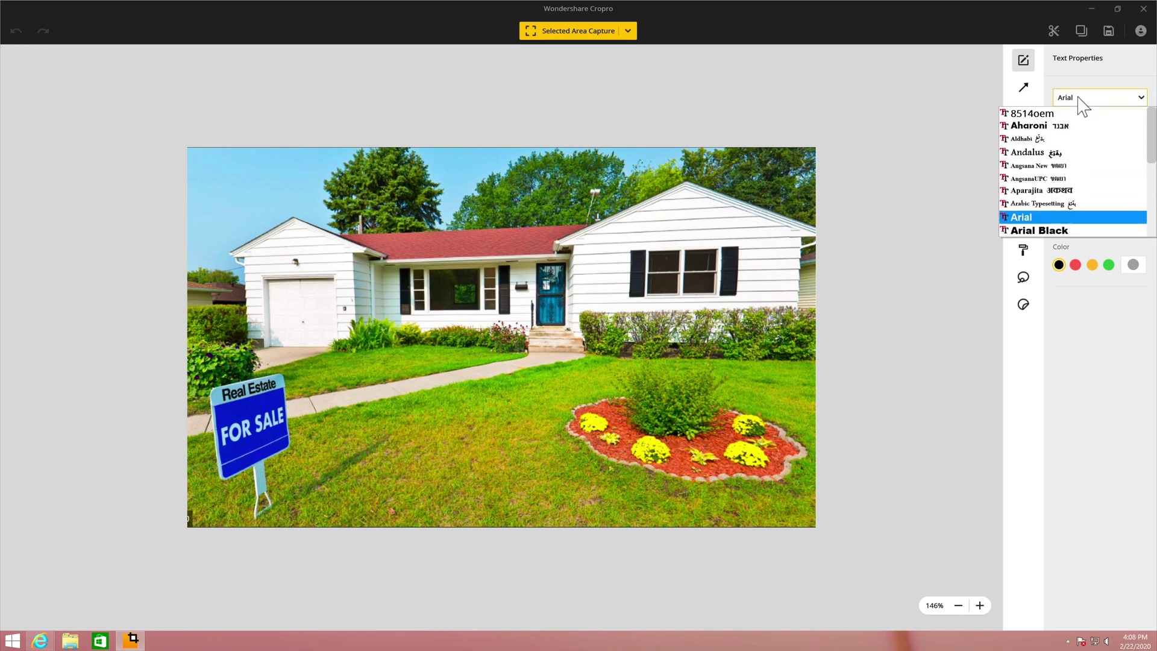
{"action": "left_click", "coordinate": [1032, 126]}
{"action": "left_click", "coordinate": [1132, 265]}
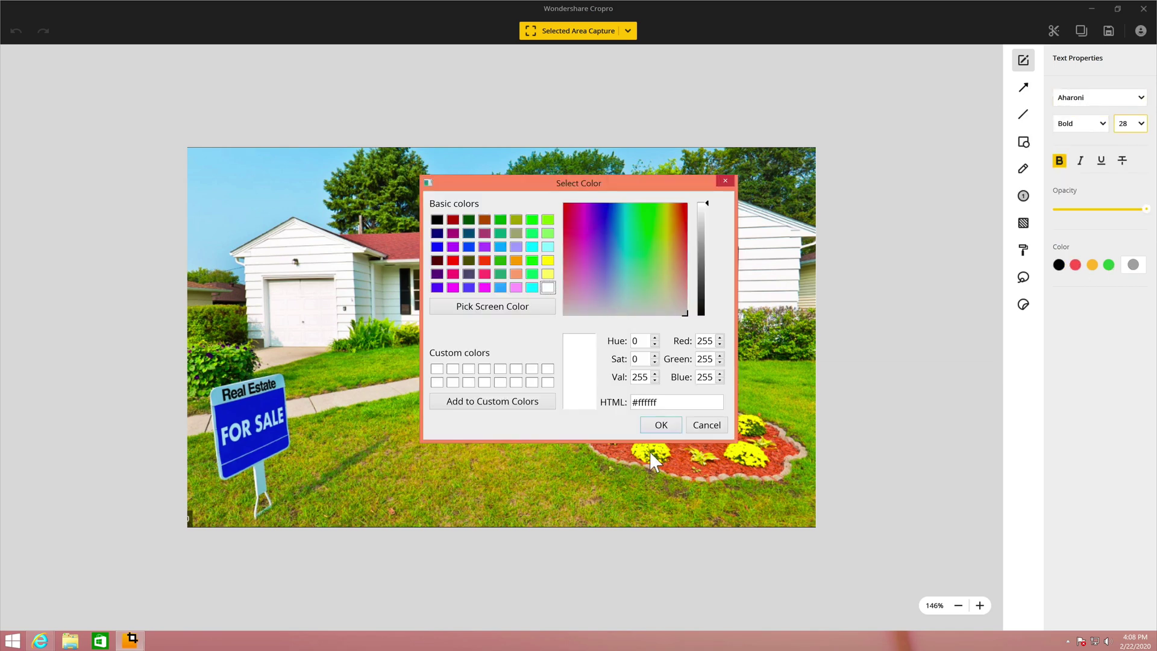
{"action": "left_click", "coordinate": [679, 216]}
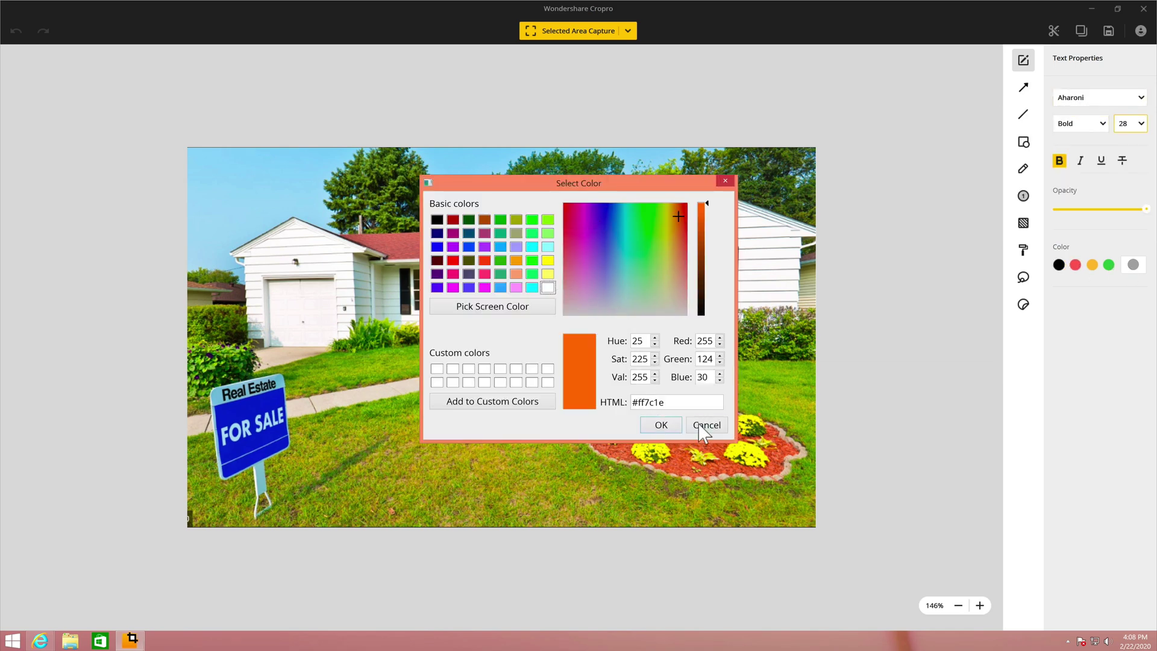
{"action": "left_click", "coordinate": [660, 425]}
- Finish the Garage label, draw a second-style red arrow to the garage, and highlight the flower bed
{"action": "type", "text": "Garage"}
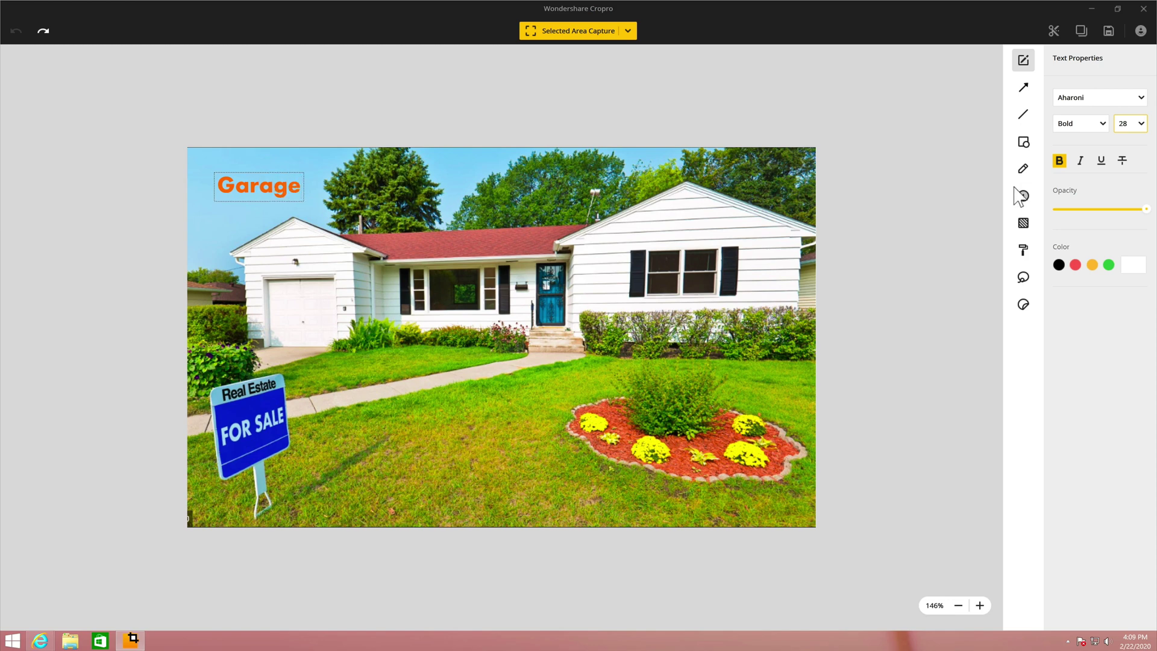
{"action": "left_click", "coordinate": [1023, 87]}
{"action": "left_click", "coordinate": [1088, 105]}
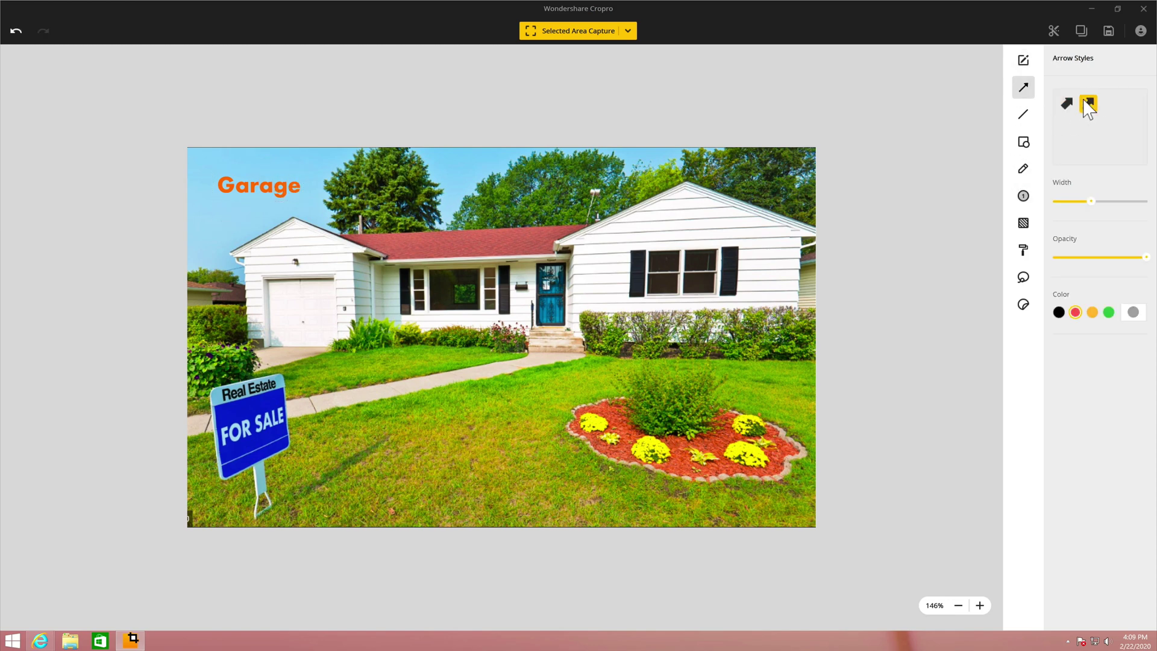
{"action": "mouse_move", "coordinate": [245, 205]}
{"action": "left_mouse_down"}
{"action": "mouse_move", "coordinate": [268, 224]}
{"action": "mouse_move", "coordinate": [281, 269]}
{"action": "left_mouse_up"}
{"action": "left_click", "coordinate": [1023, 250]}
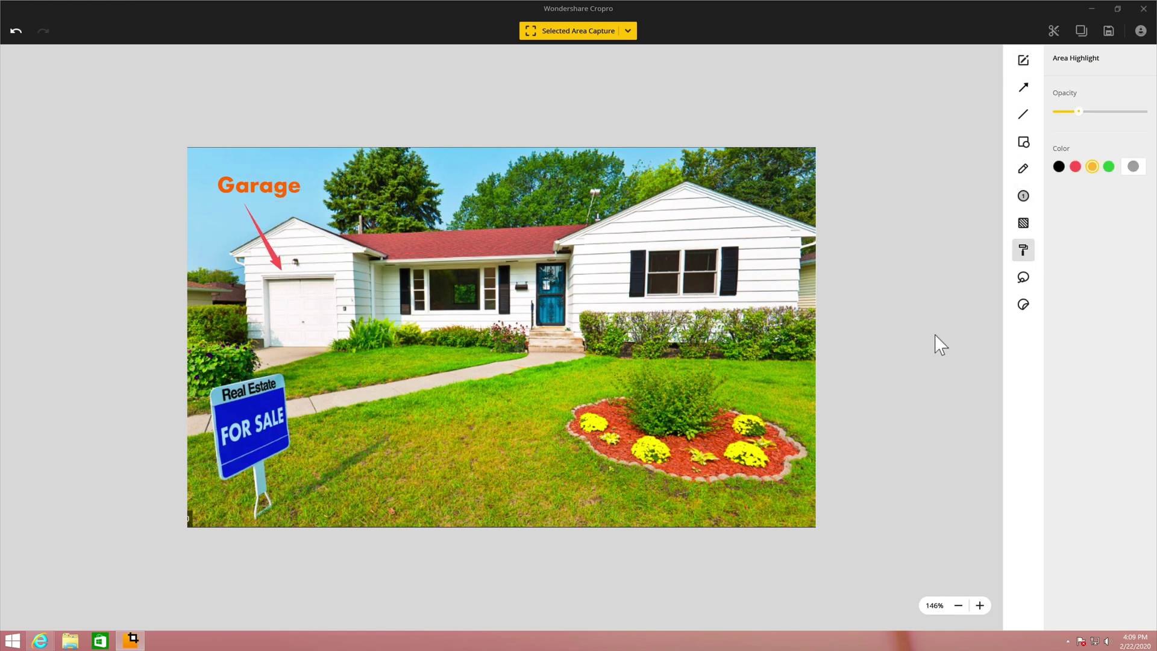
{"action": "left_click_drag", "start_coordinate": [637, 417], "coordinate": [823, 536]}
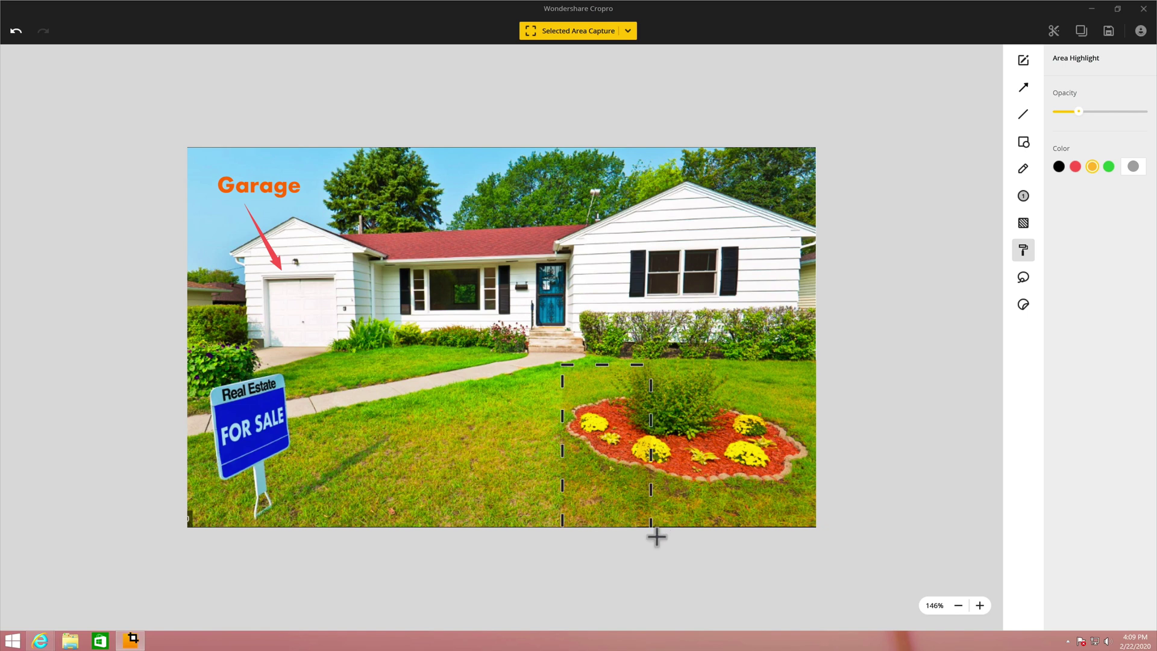
- Outline the right wing in red straight lines and scribble over the FOR SALE sign
{"action": "key", "text": "l"}
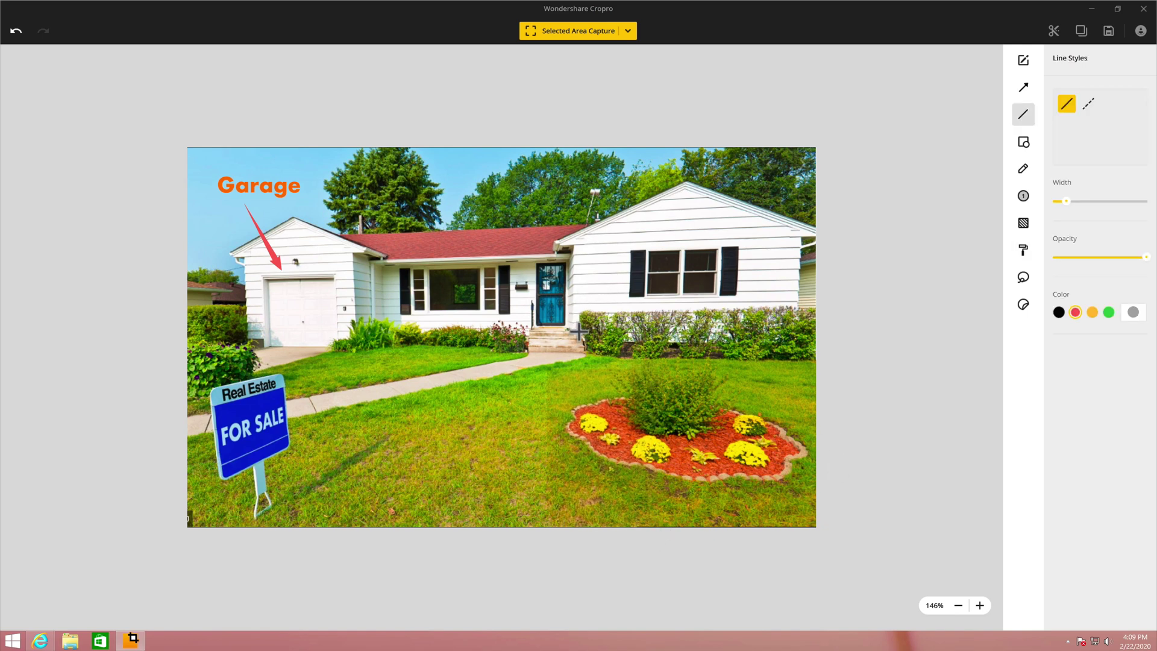
{"action": "mouse_move", "coordinate": [578, 331]}
{"action": "left_mouse_down"}
{"action": "mouse_move", "coordinate": [578, 249]}
{"action": "mouse_move", "coordinate": [690, 191]}
{"action": "mouse_move", "coordinate": [803, 237]}
{"action": "mouse_move", "coordinate": [798, 307]}
{"action": "left_mouse_up"}
{"action": "left_click_drag", "start_coordinate": [797, 307], "coordinate": [580, 315]}
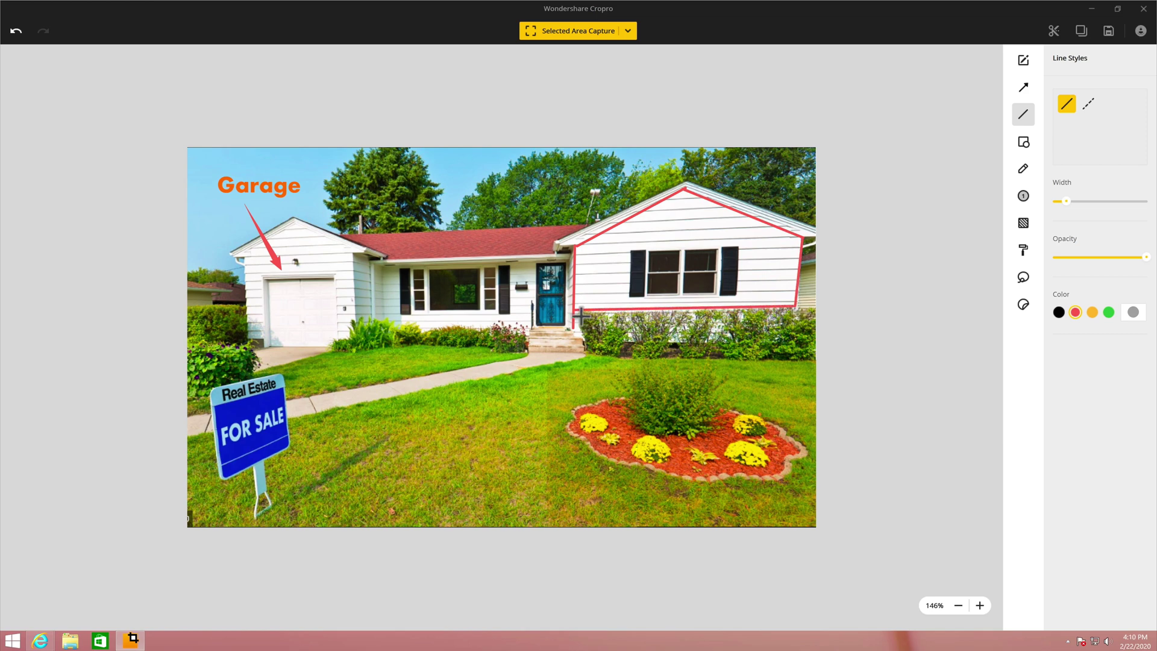
{"action": "left_click", "coordinate": [1023, 168]}
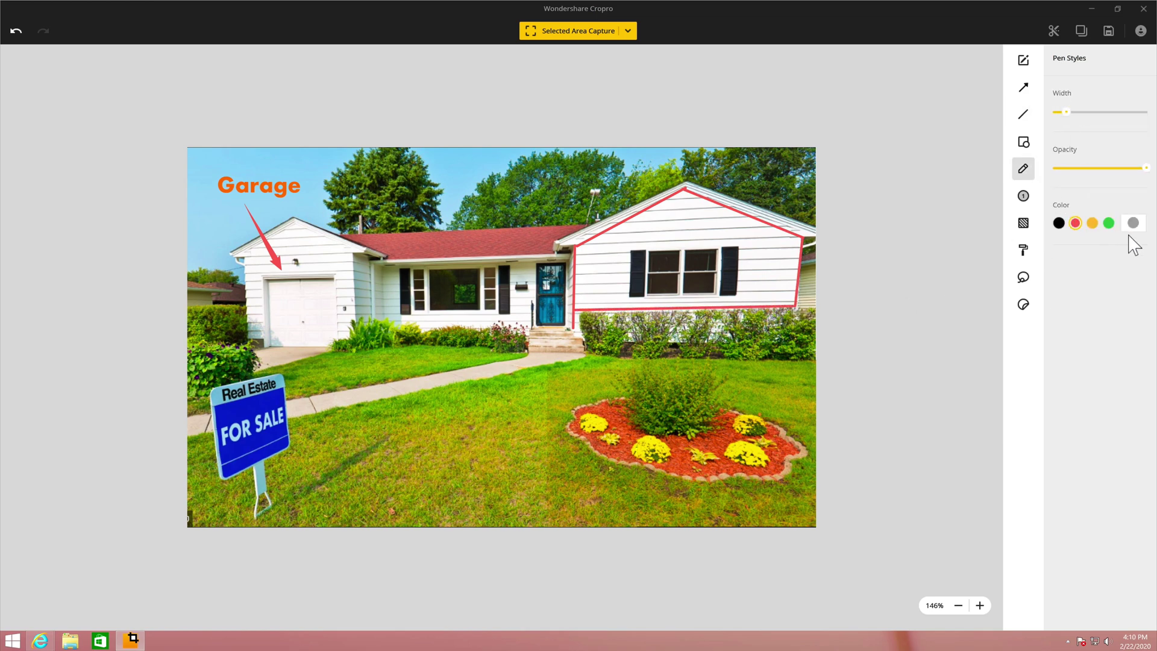
{"action": "mouse_move", "coordinate": [231, 458]}
{"action": "left_mouse_down"}
{"action": "mouse_move", "coordinate": [277, 400]}
{"action": "mouse_move", "coordinate": [227, 406]}
{"action": "mouse_move", "coordinate": [306, 450]}
{"action": "mouse_move", "coordinate": [229, 456]}
{"action": "mouse_move", "coordinate": [300, 411]}
{"action": "mouse_move", "coordinate": [240, 448]}
{"action": "mouse_move", "coordinate": [305, 449]}
{"action": "left_mouse_up"}
- Place step markers 1–7 on the garage door, right gable, gable window sides, front window and door
{"action": "key", "text": "s"}
{"action": "left_click", "coordinate": [292, 294]}
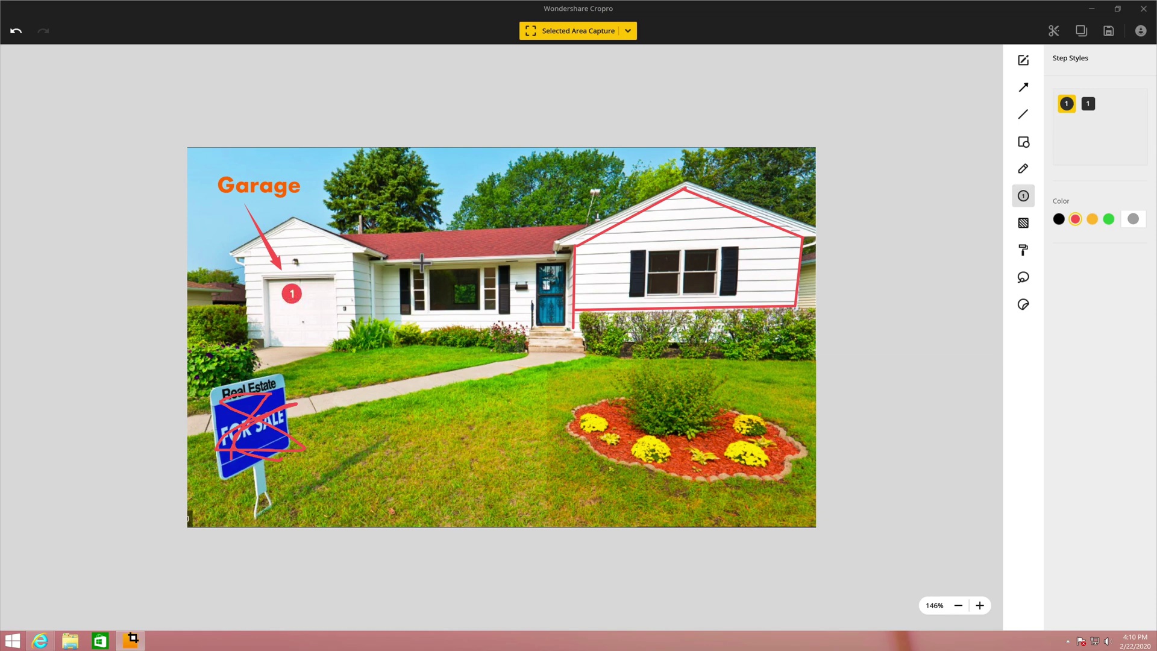
{"action": "left_click", "coordinate": [681, 219]}
{"action": "left_click", "coordinate": [606, 260]}
{"action": "left_click", "coordinate": [769, 261]}
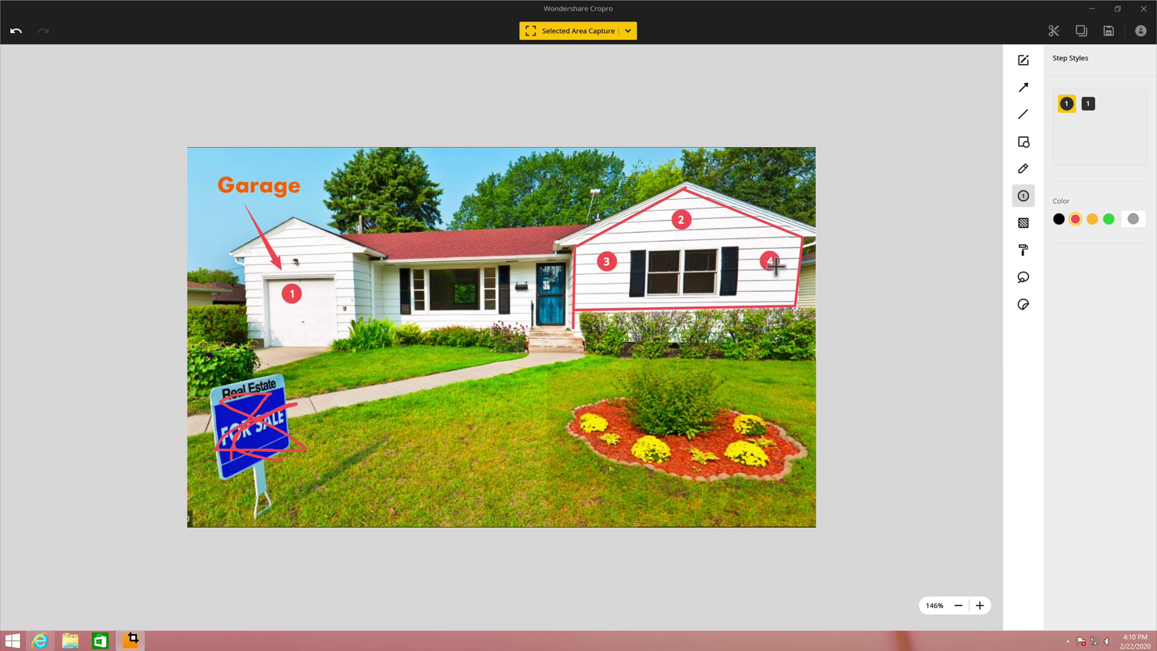
{"action": "left_click", "coordinate": [389, 298]}
{"action": "left_click", "coordinate": [451, 321]}
{"action": "left_click", "coordinate": [517, 308]}
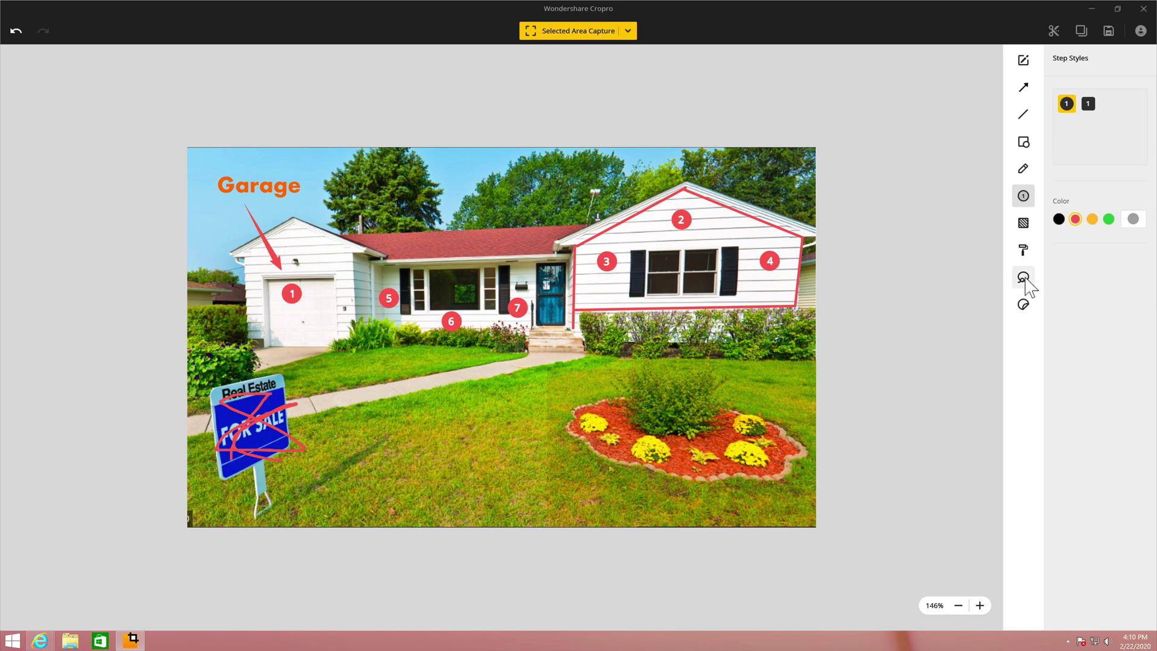
- Stamp an APPROVED seal across the lawn
{"action": "left_click", "coordinate": [1023, 278]}
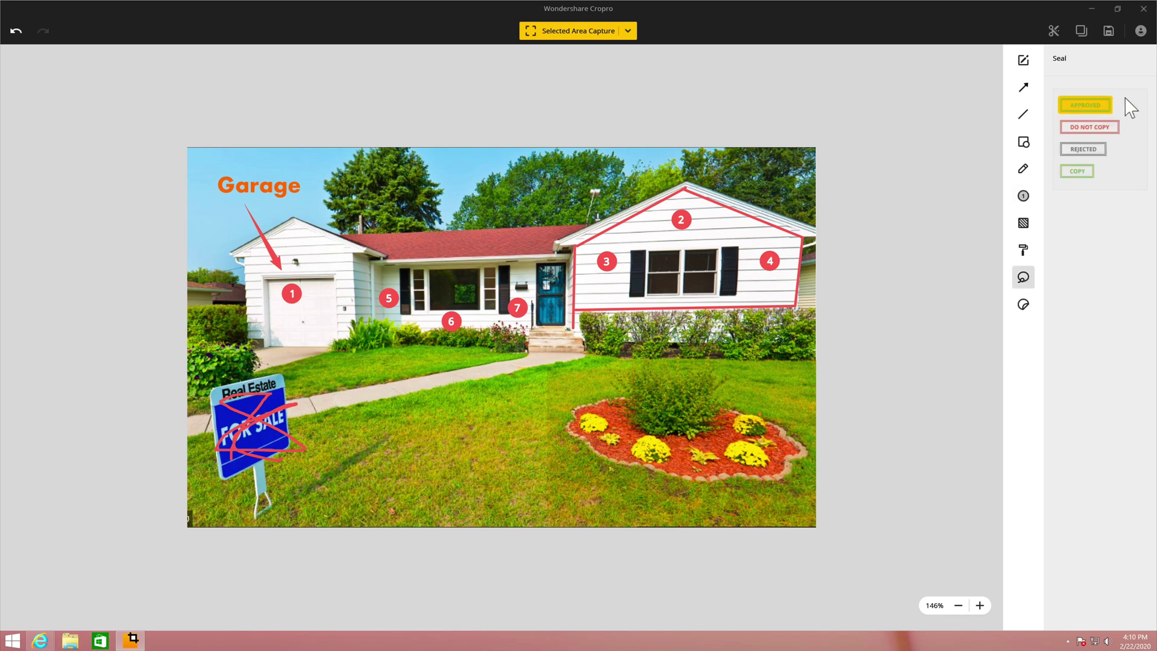
{"action": "left_click", "coordinate": [1088, 126]}
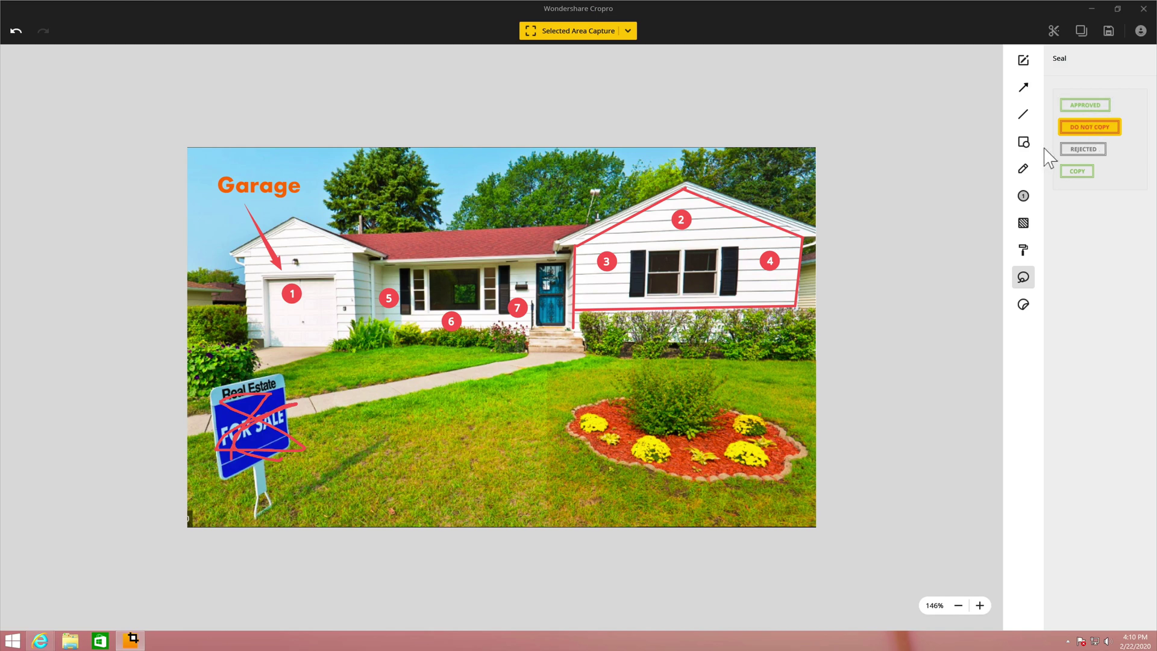
{"action": "left_click_drag", "start_coordinate": [431, 433], "coordinate": [598, 505]}
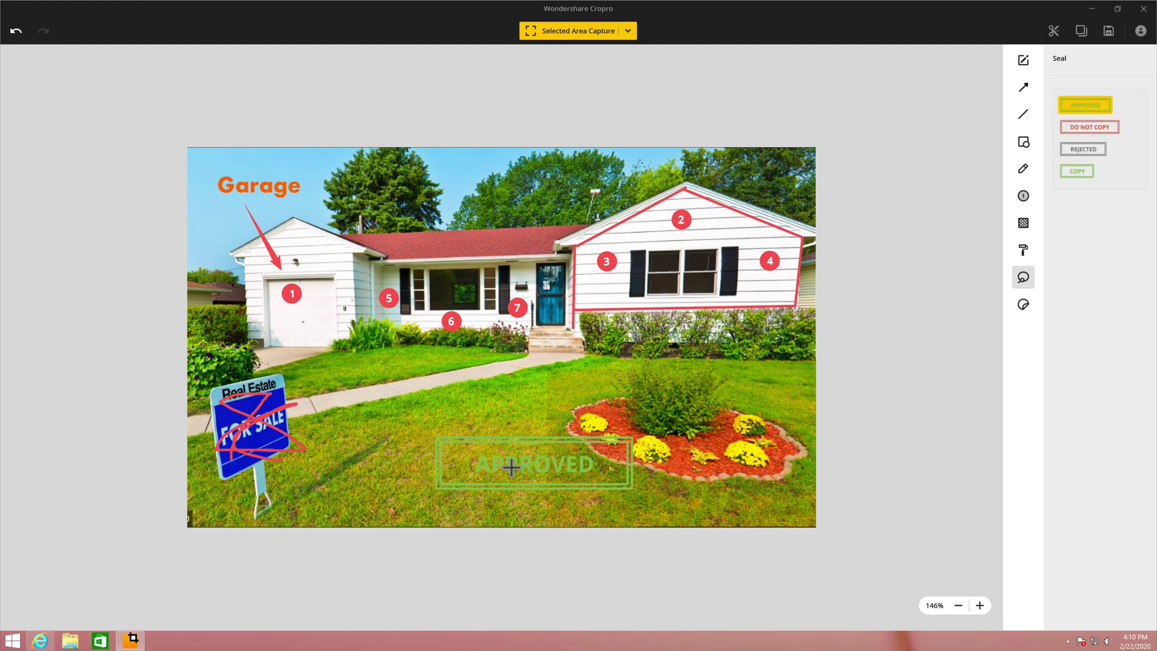
{"action": "left_click", "coordinate": [1023, 305]}
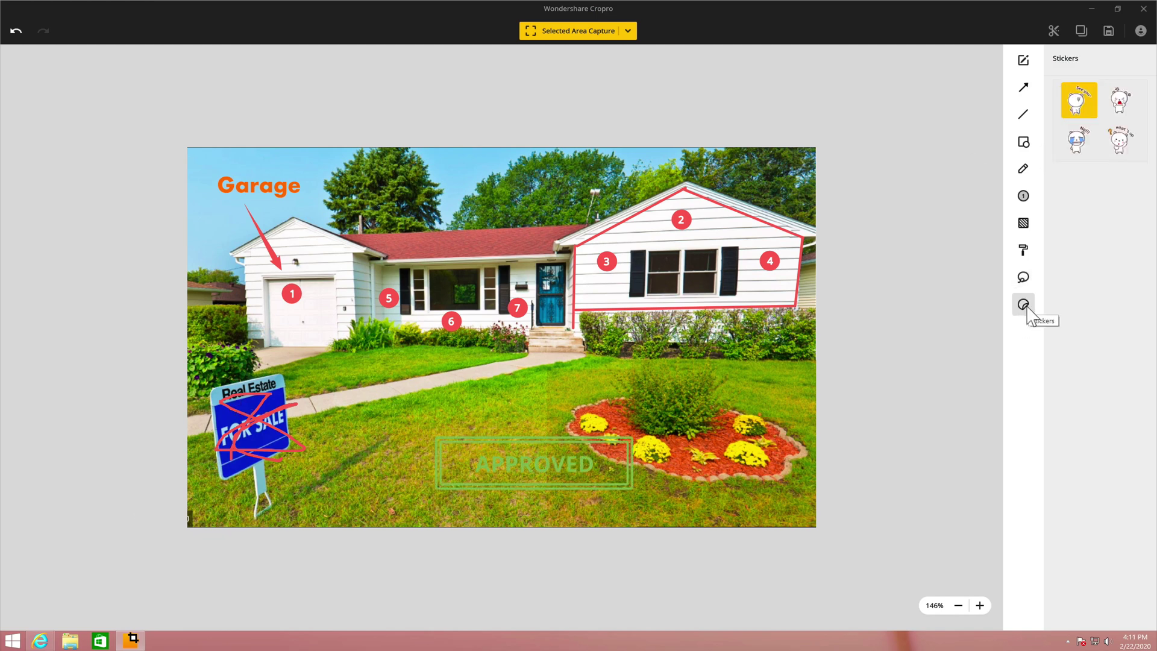
- Place an angry bear sticker mid-lawn and a crying No!!! bear beside the FOR SALE sign
{"action": "left_click", "coordinate": [1120, 100]}
{"action": "left_click", "coordinate": [499, 368]}
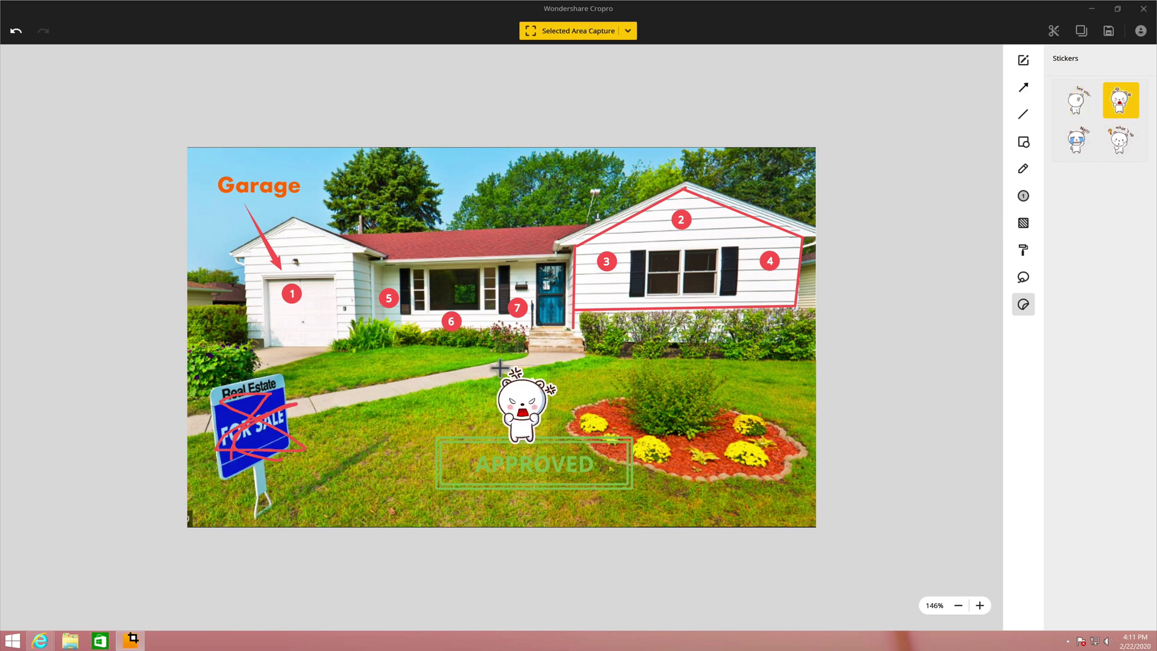
{"action": "left_click", "coordinate": [1078, 140]}
{"action": "left_click", "coordinate": [297, 435]}
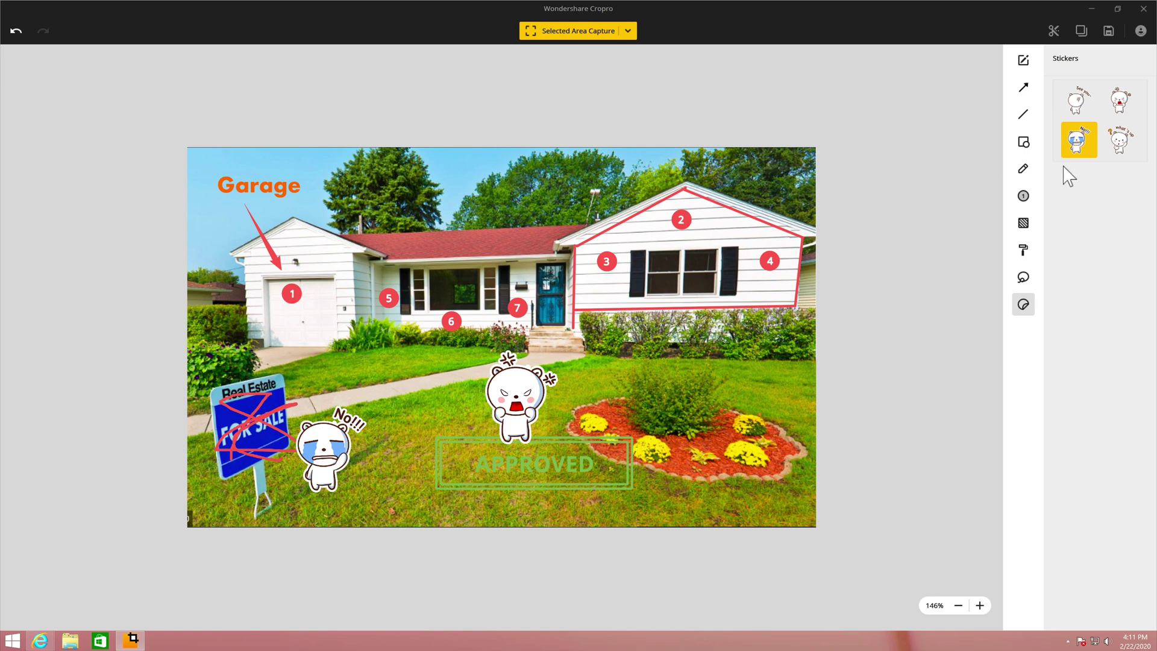
- Save the annotated capture to the Desktop
{"action": "left_click", "coordinate": [1109, 31]}
{"action": "left_click", "coordinate": [39, 72]}
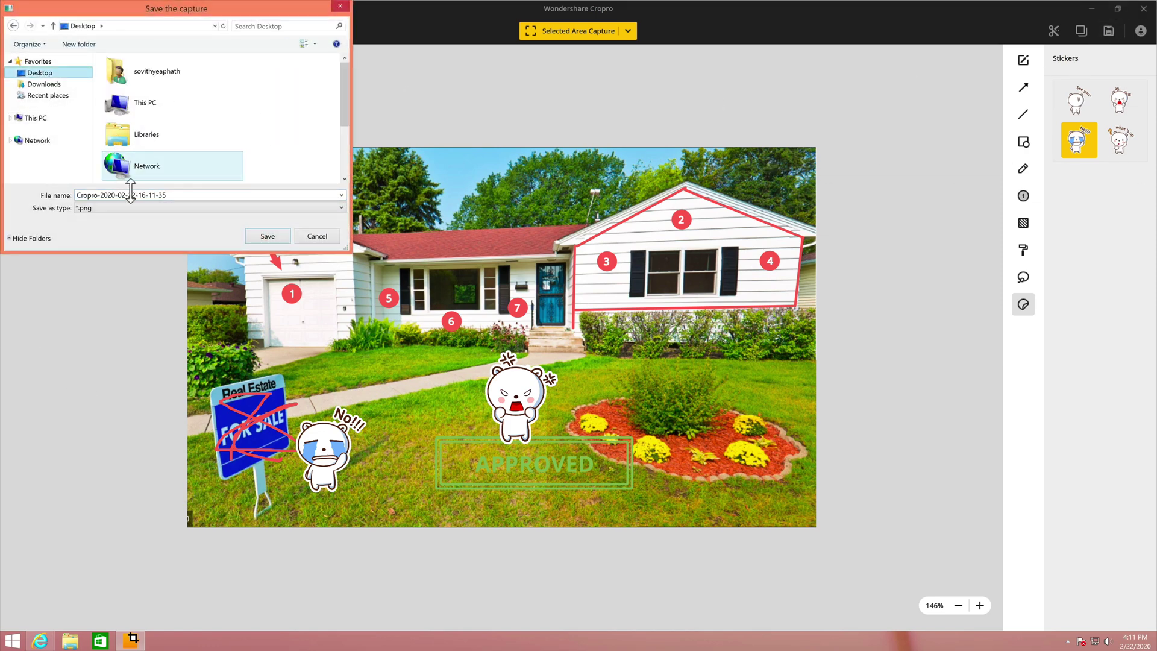
{"action": "left_click", "coordinate": [261, 235]}
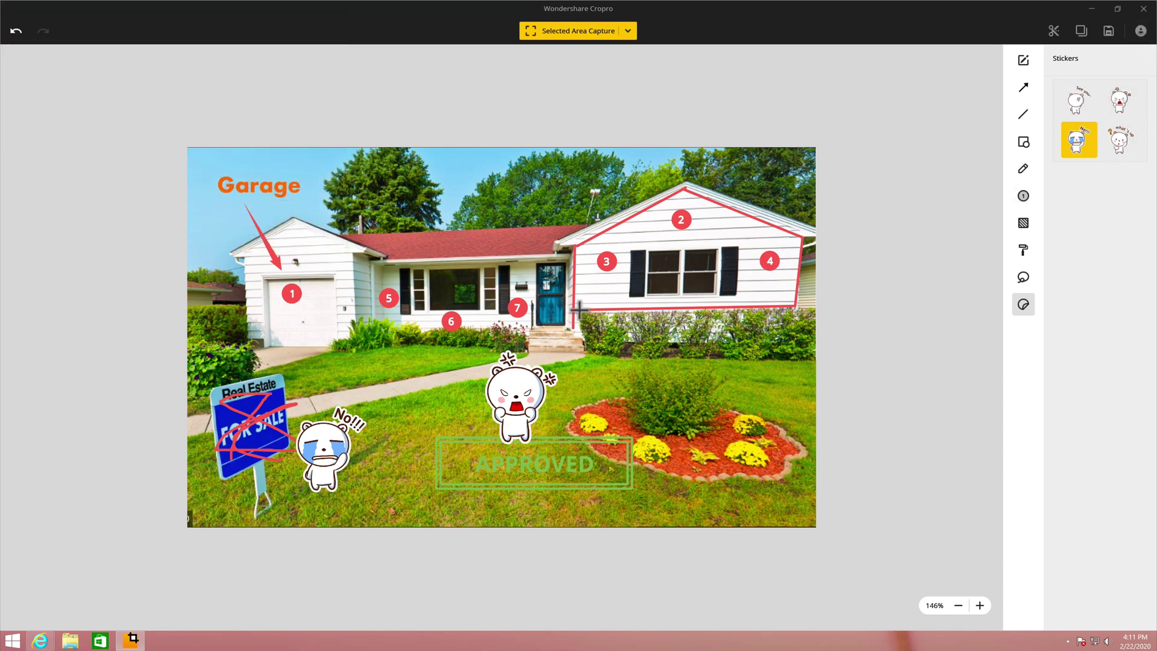
{"action": "left_click", "coordinate": [1140, 31]}
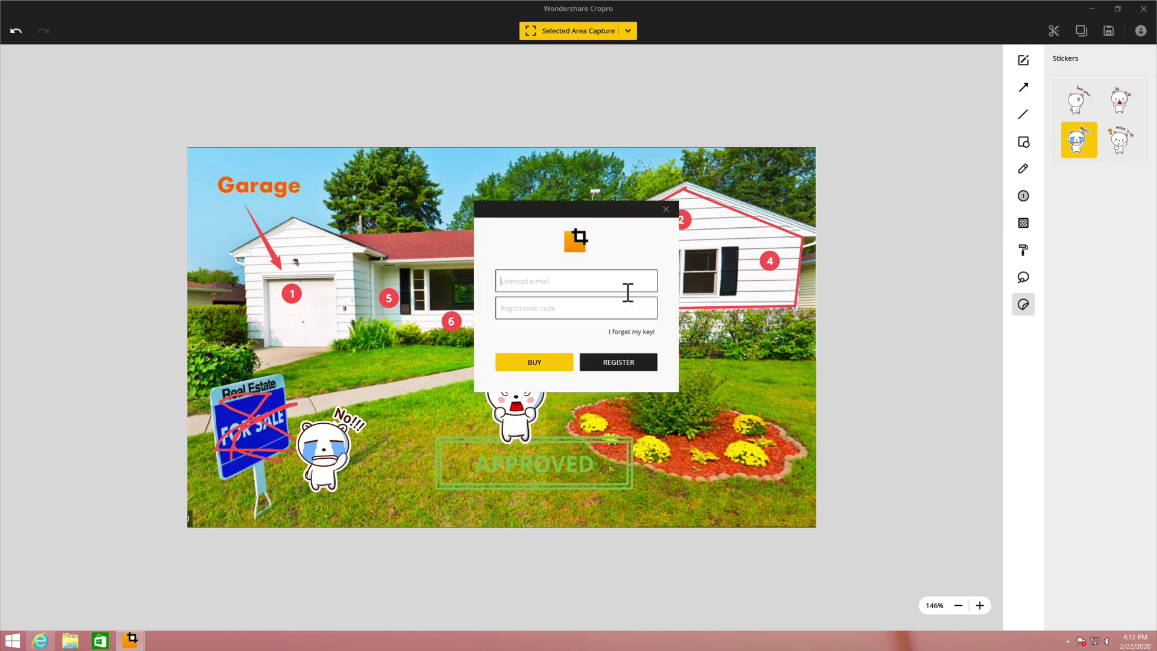
{"action": "left_click", "coordinate": [534, 363]}
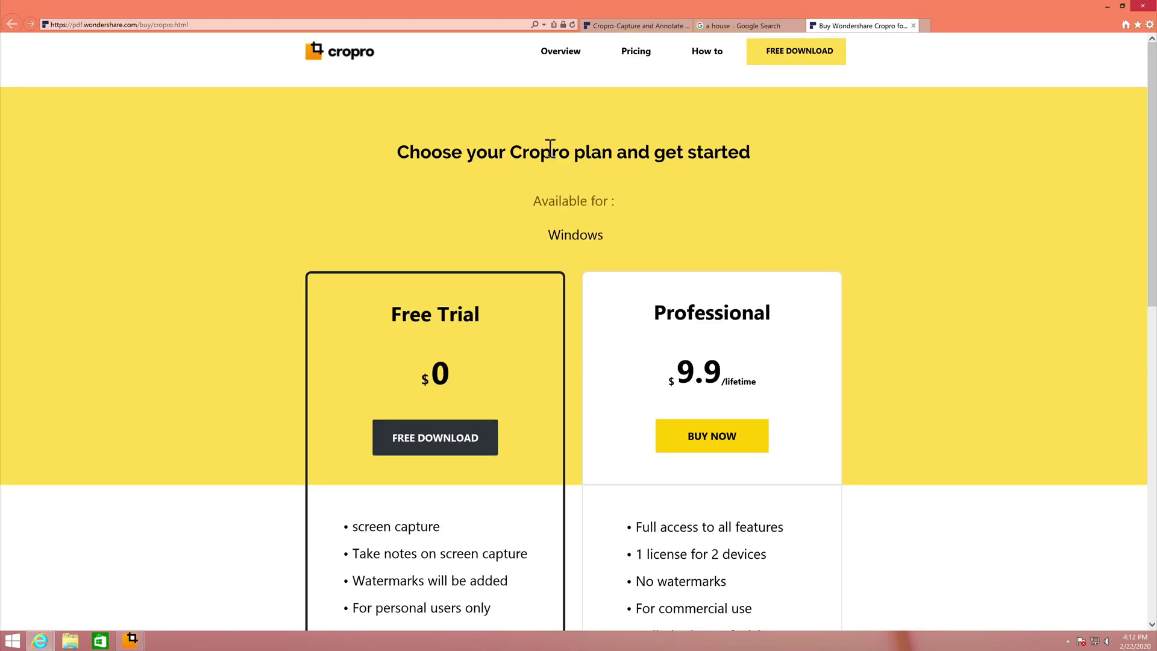
{"action": "scroll", "coordinate": [518, 307], "scroll_direction": "down", "scroll_amount": 3}
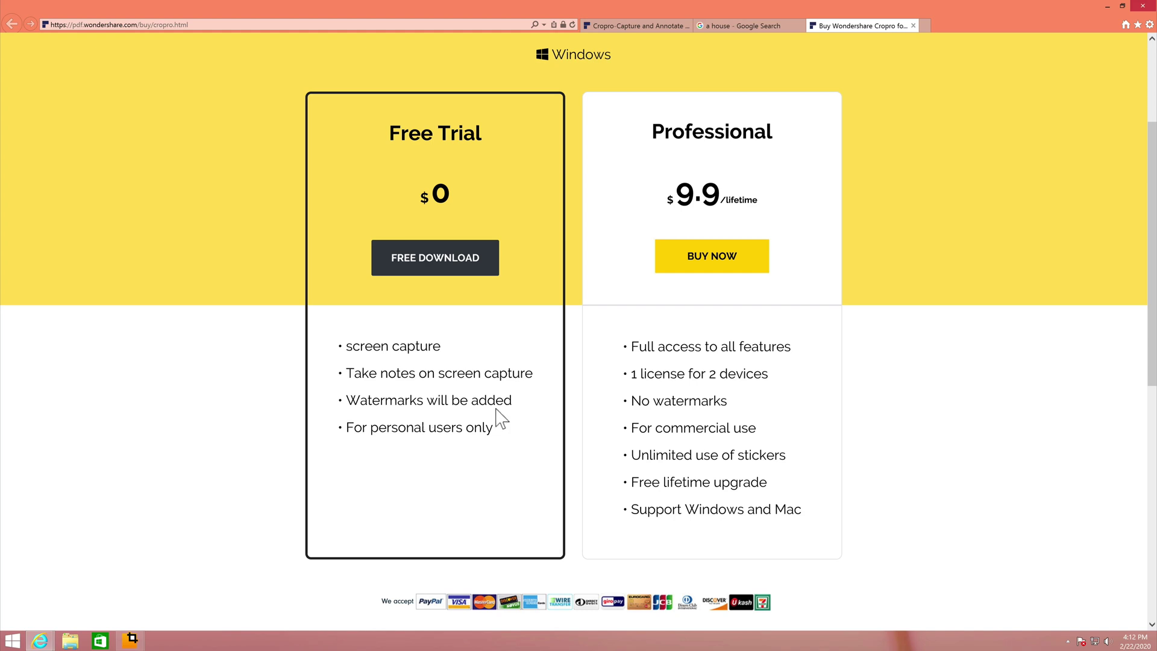
{"action": "left_click", "coordinate": [1112, 6]}
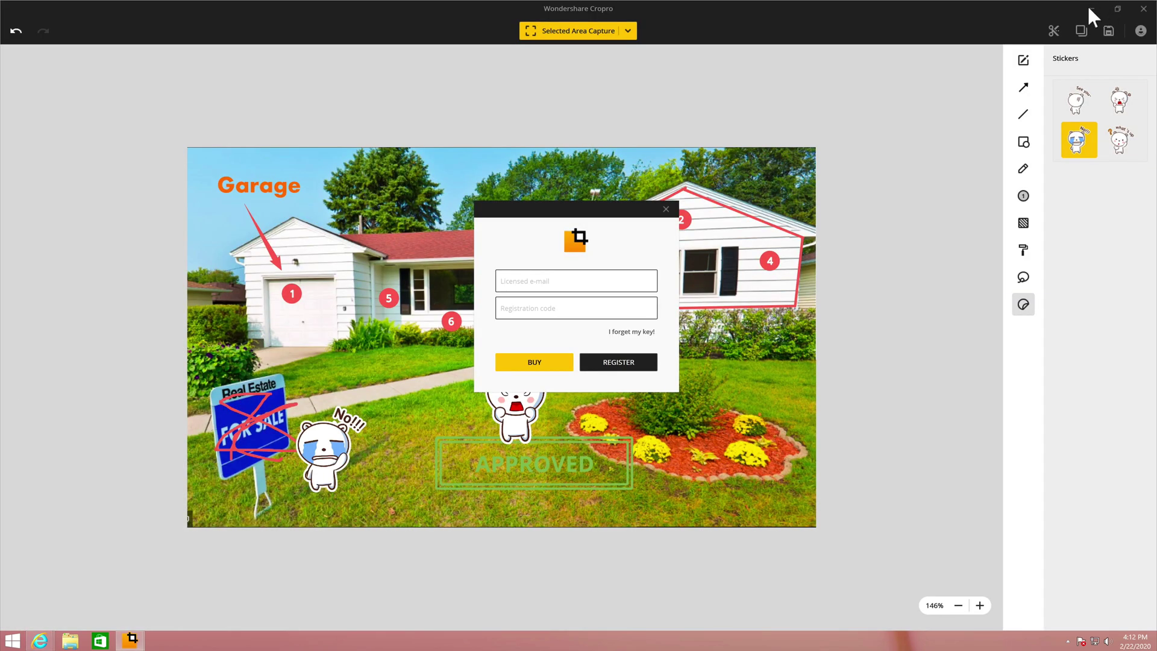
{"action": "left_click", "coordinate": [1092, 9]}
{"action": "double_click", "coordinate": [24, 422]}
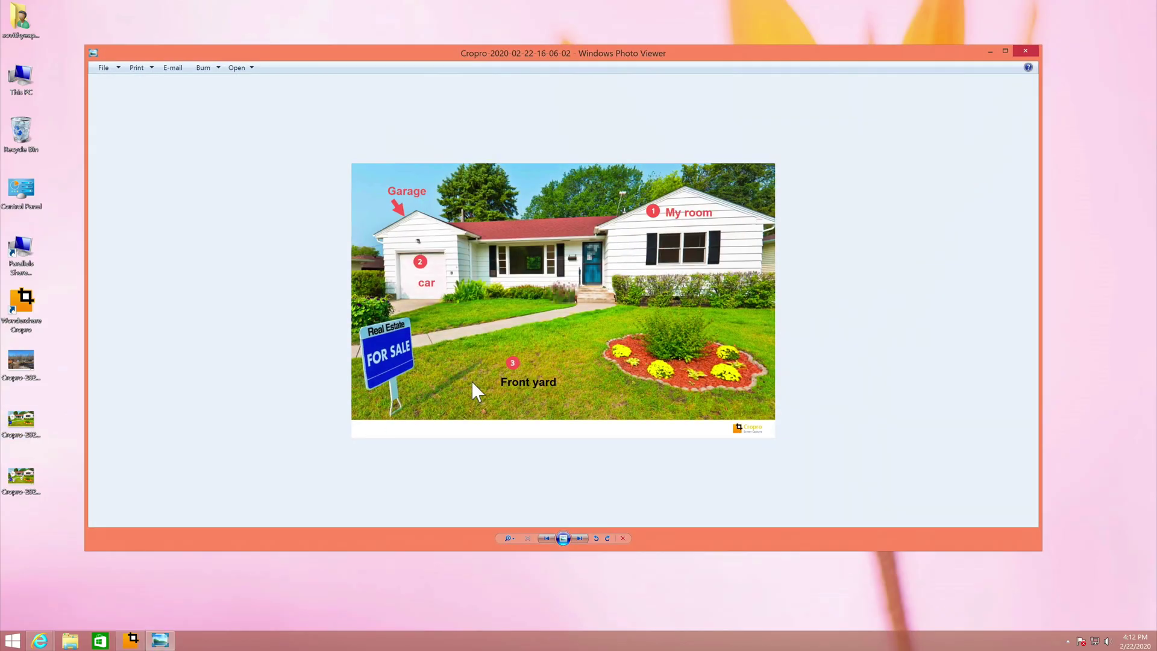
{"action": "scroll", "coordinate": [737, 443], "scroll_direction": "up", "scroll_amount": 2}
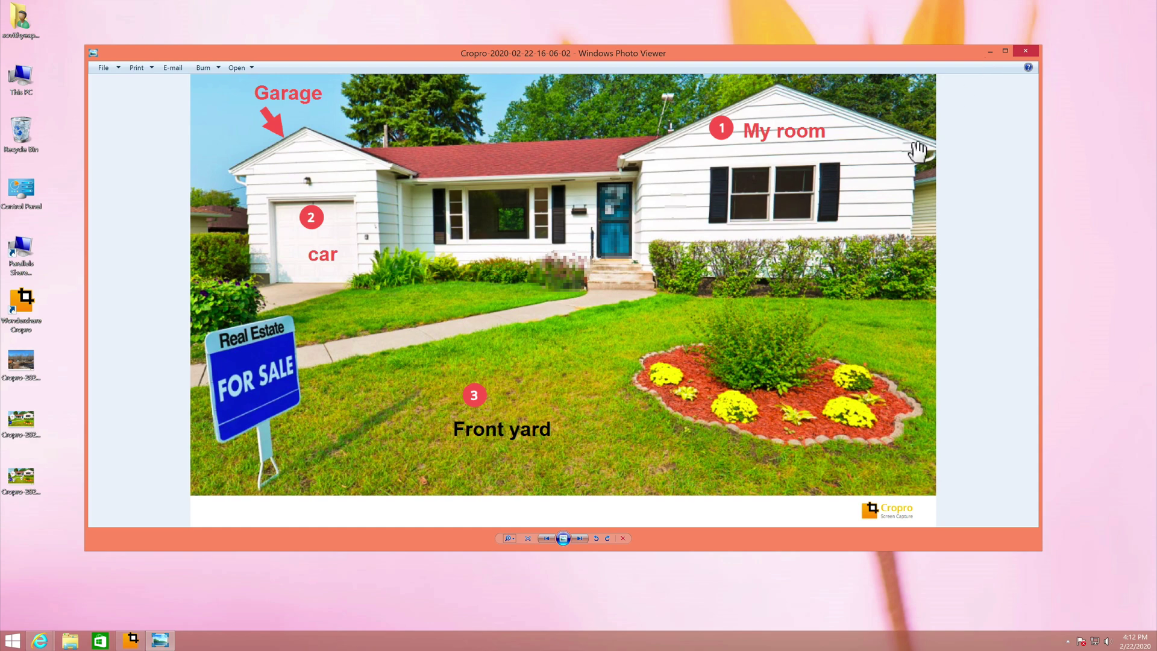
- Return to the Cropro pricing page and highlight For personal users only, lifetime, and Full access to all features
{"action": "mouse_move", "coordinate": [43, 641]}
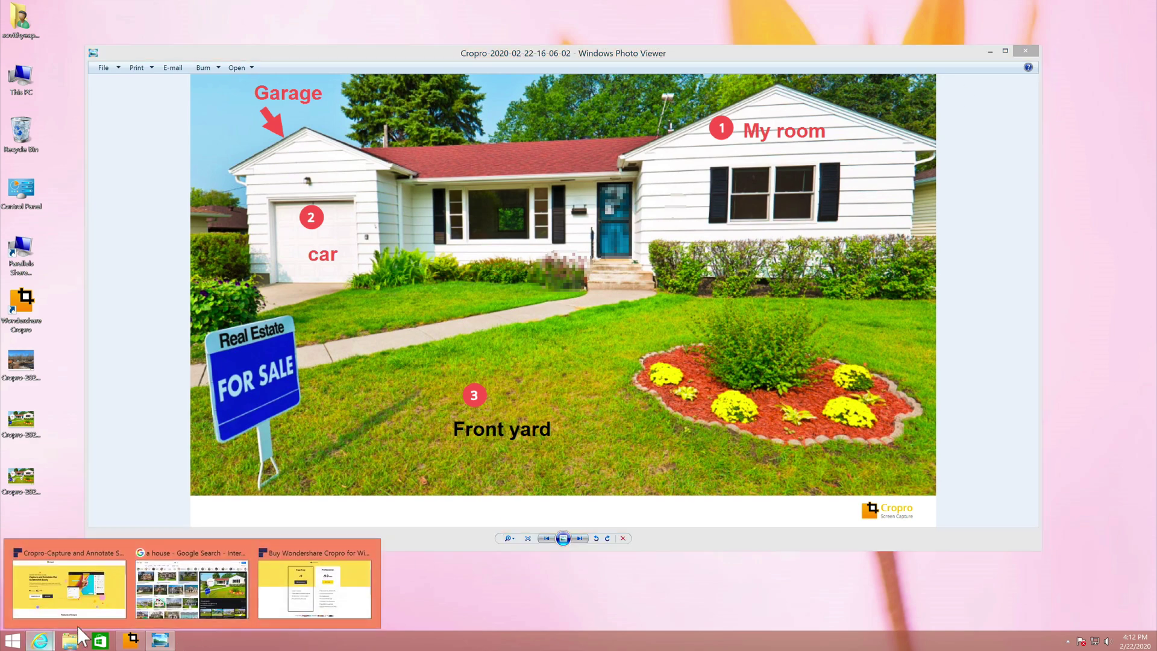
{"action": "left_click", "coordinate": [309, 579]}
{"action": "left_click_drag", "start_coordinate": [356, 435], "coordinate": [489, 440]}
{"action": "left_click", "coordinate": [799, 316]}
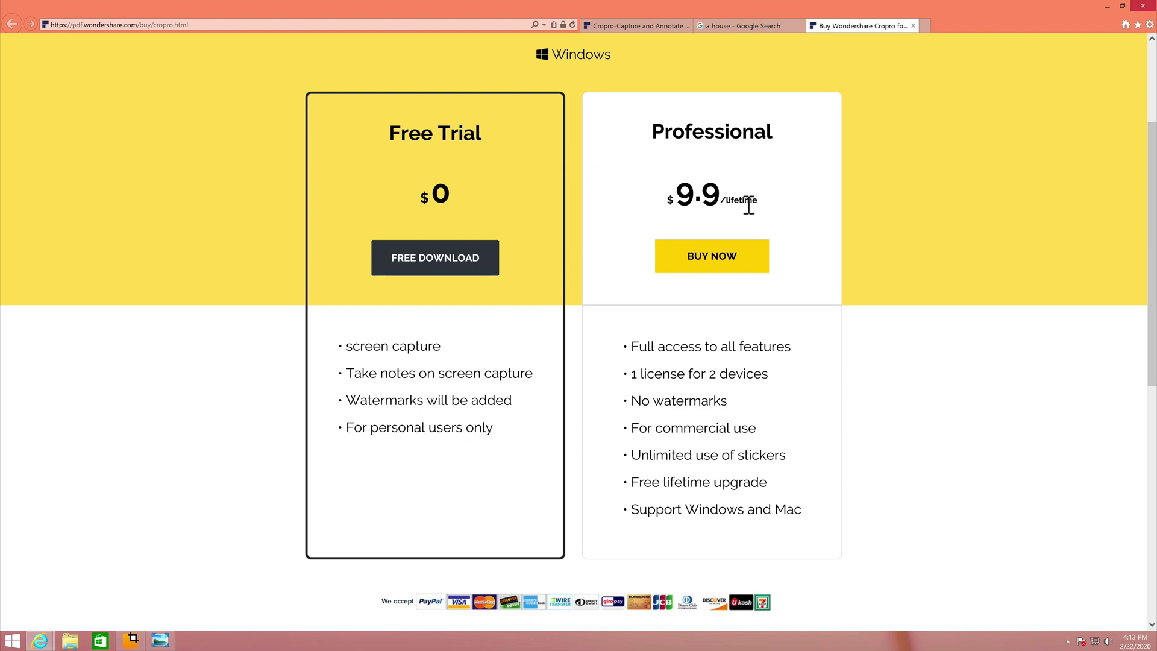
{"action": "left_click_drag", "start_coordinate": [726, 201], "coordinate": [777, 222]}
{"action": "left_click", "coordinate": [783, 227]}
{"action": "left_click_drag", "start_coordinate": [626, 349], "coordinate": [798, 354]}
{"action": "left_click", "coordinate": [797, 358]}
- Highlight the 1 license for 2 devices, No watermarks, unlimited stickers and Support Windows and Mac lines
{"action": "left_click_drag", "start_coordinate": [630, 375], "coordinate": [782, 383]}
{"action": "double_click", "coordinate": [712, 376]}
{"action": "left_click_drag", "start_coordinate": [630, 402], "coordinate": [632, 429]}
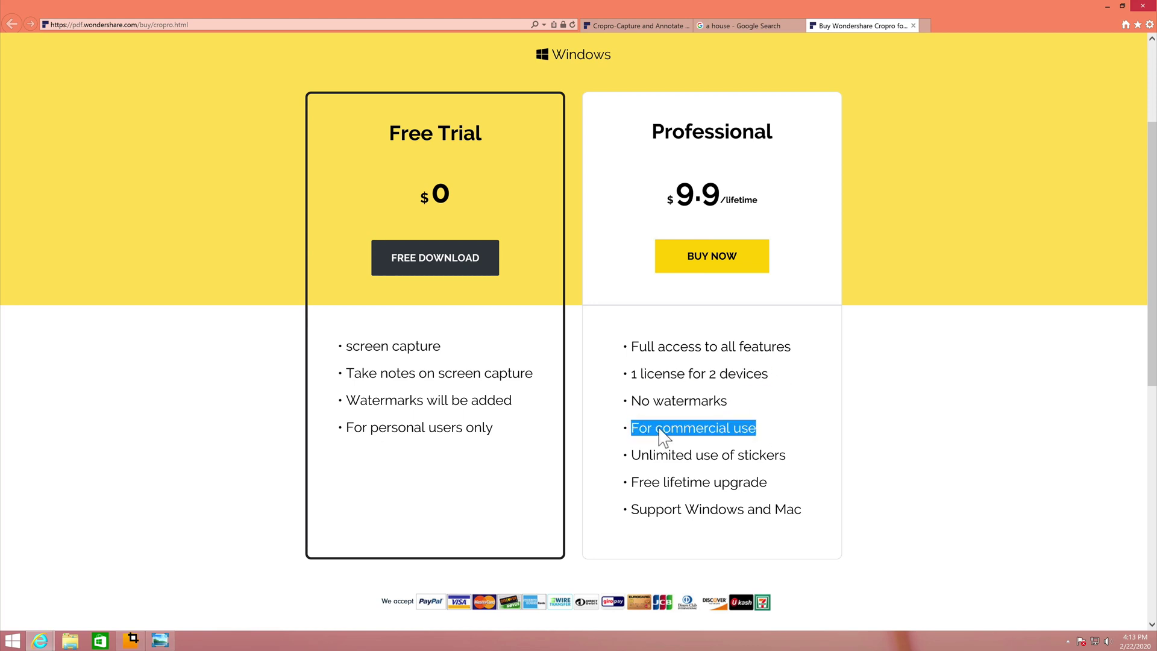
{"action": "left_click_drag", "start_coordinate": [790, 453], "coordinate": [733, 495]}
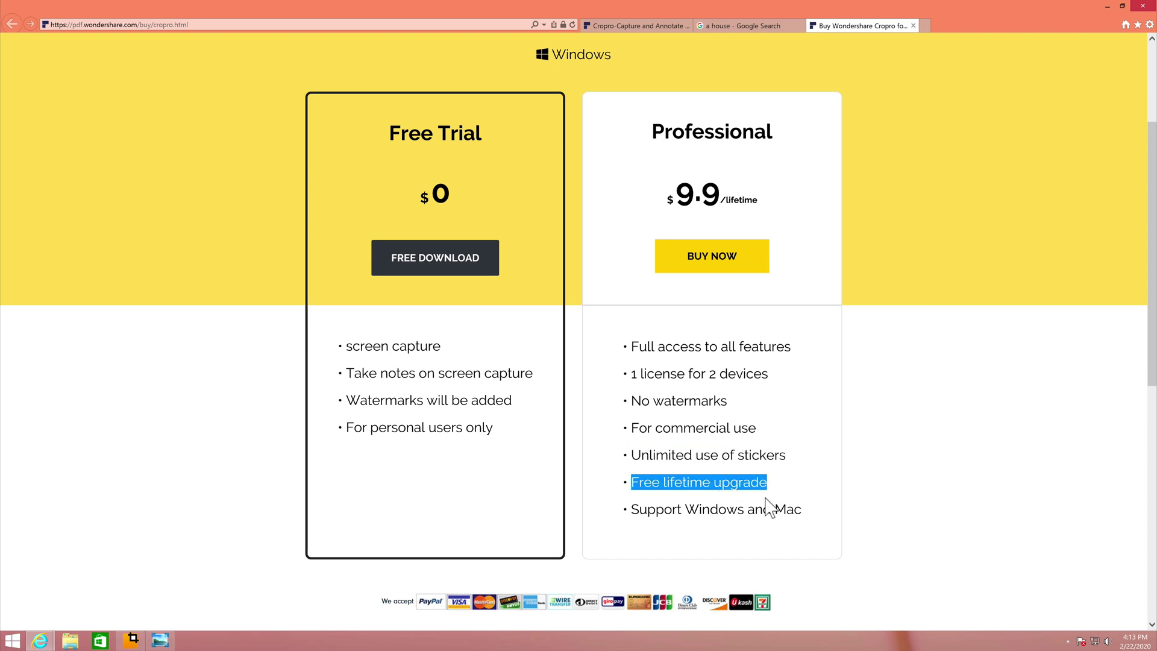
{"action": "left_click_drag", "start_coordinate": [633, 509], "coordinate": [799, 517]}
{"action": "left_click", "coordinate": [804, 511]}
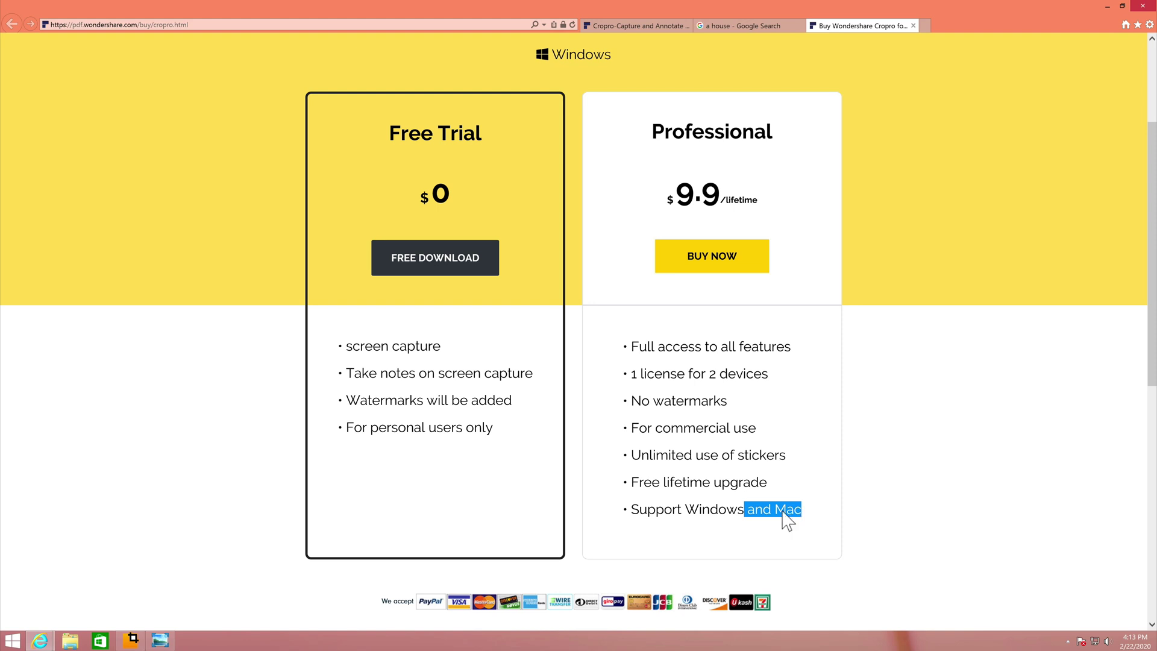
{"action": "left_click", "coordinate": [786, 516]}
{"action": "left_click_drag", "start_coordinate": [807, 515], "coordinate": [770, 517]}
{"action": "left_click", "coordinate": [796, 493]}
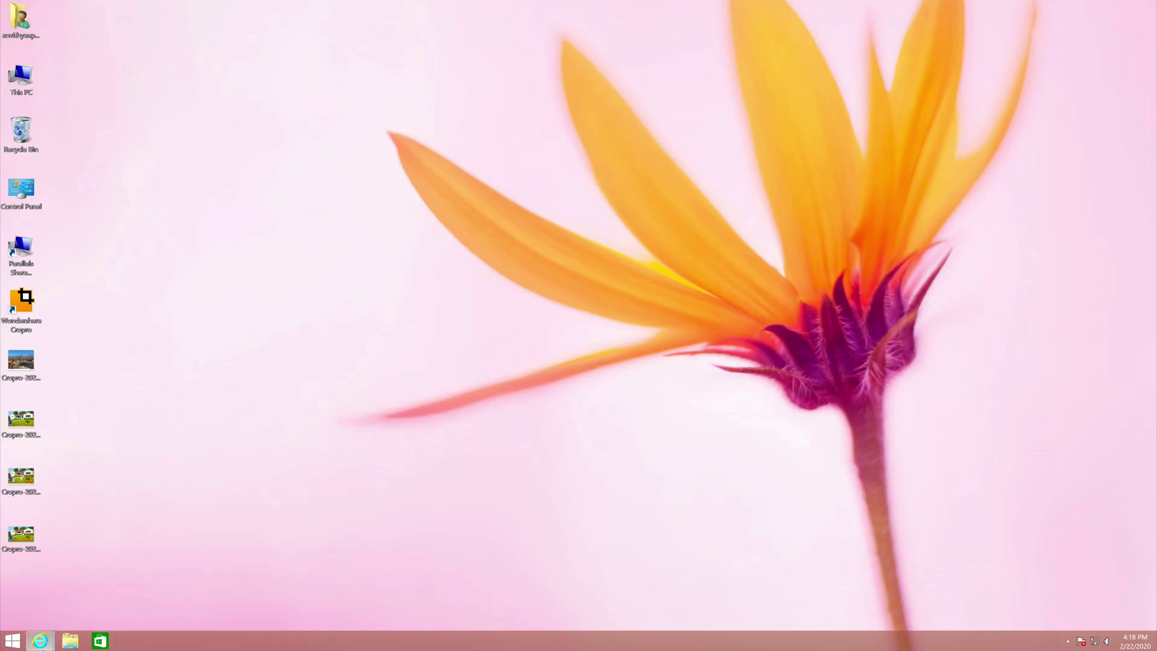
- Restore the Internet Explorer window and open a new tab showing MSN with Ctrl+T
{"action": "mouse_move", "coordinate": [40, 641]}
{"action": "left_click", "coordinate": [193, 583]}
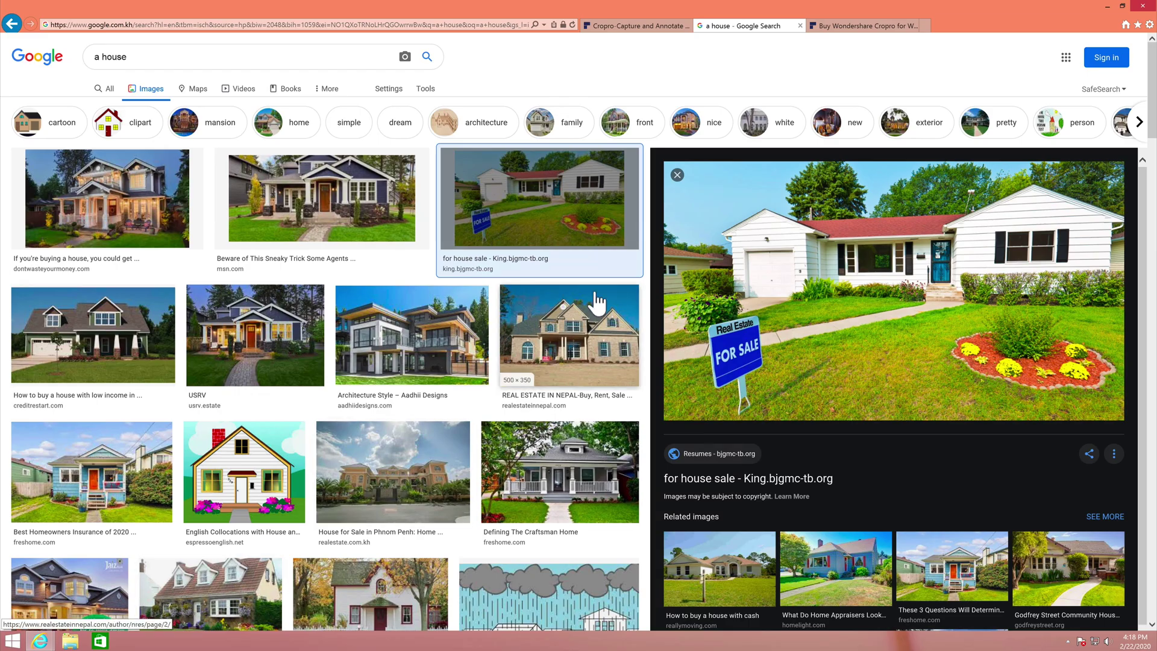
{"action": "key", "text": "ctrl+t"}
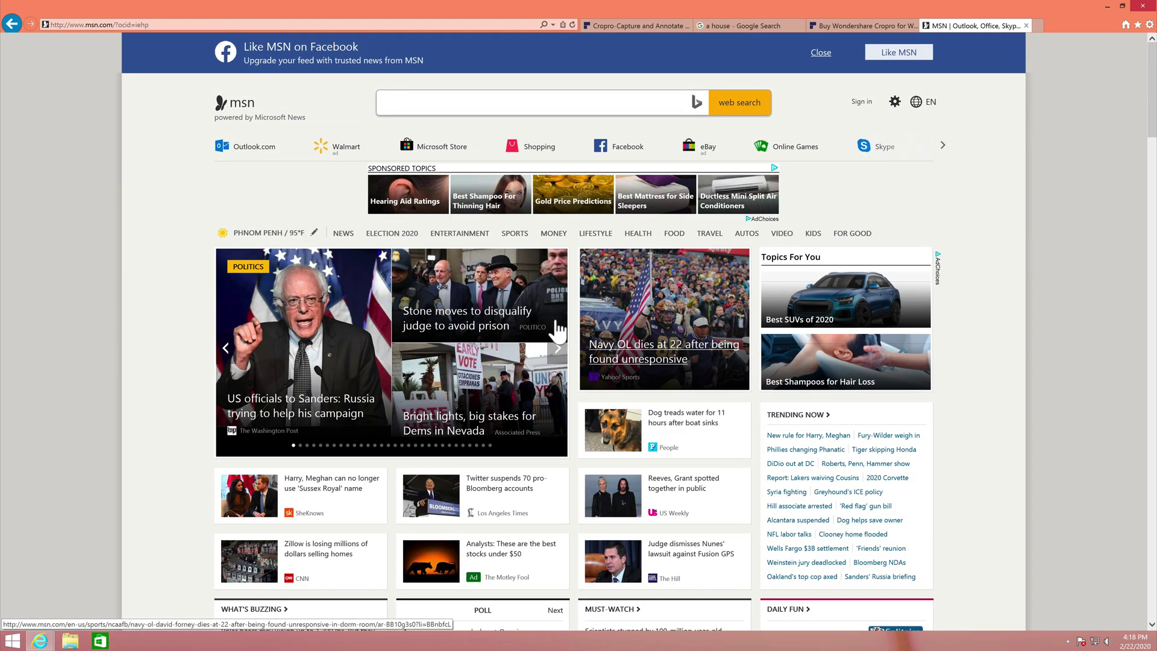
- Capture MSN's 617 x 362 top-stories carousel and mosaic-blur the start of the Stone headline
{"action": "key", "text": "Print"}
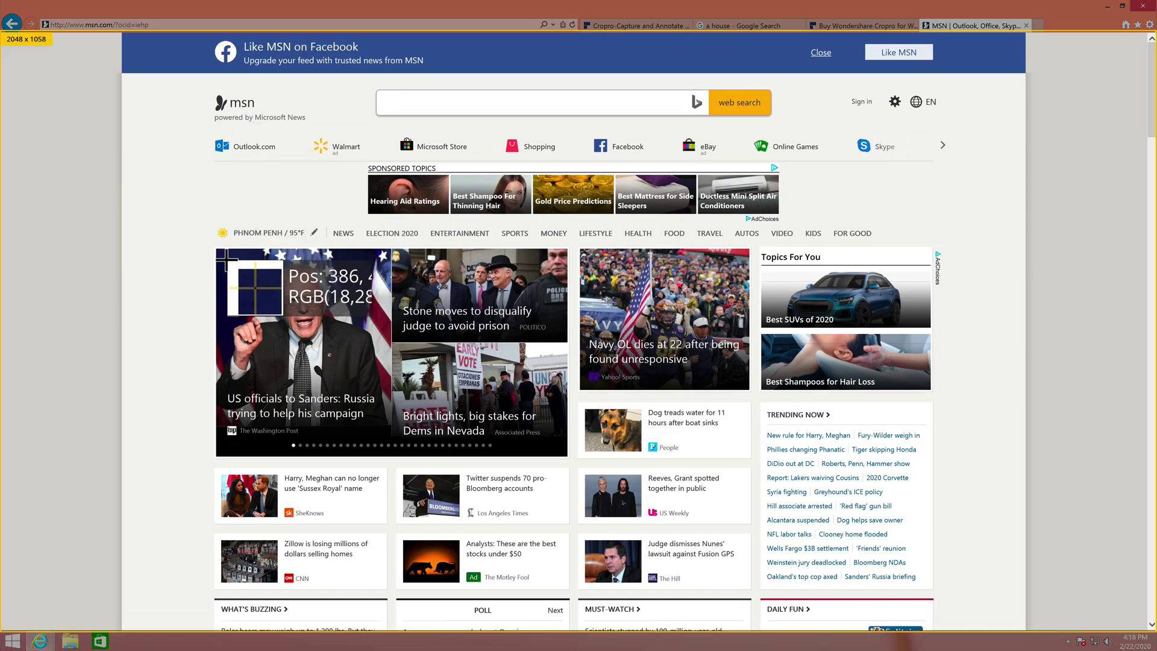
{"action": "left_click", "coordinate": [563, 449]}
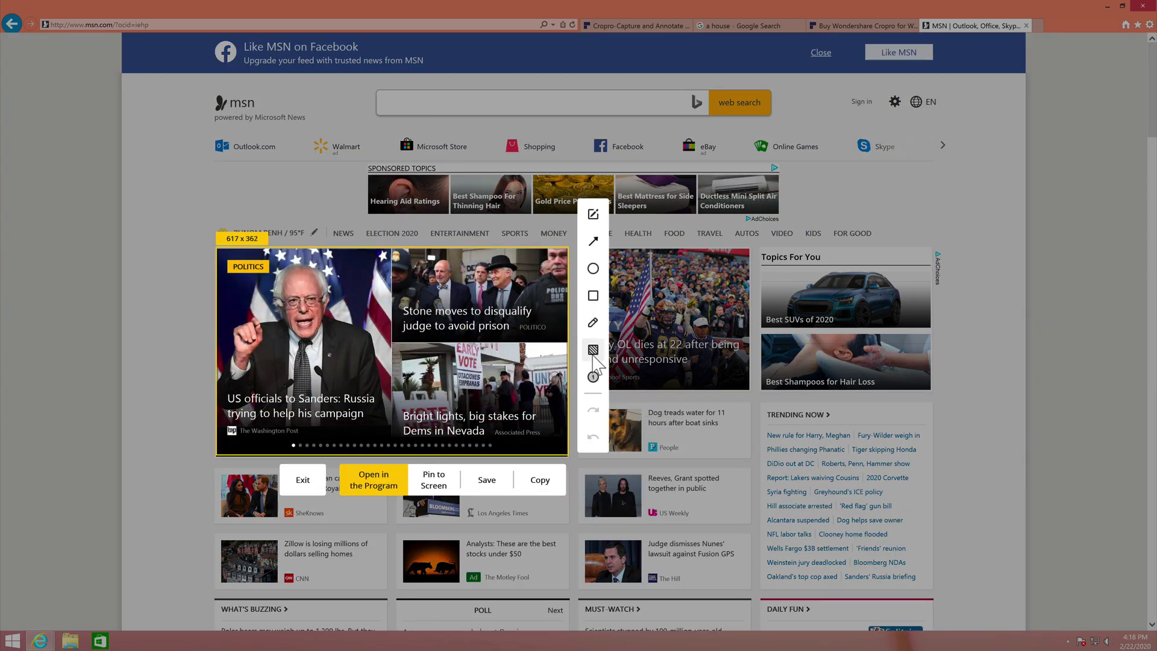
{"action": "left_click", "coordinate": [593, 355]}
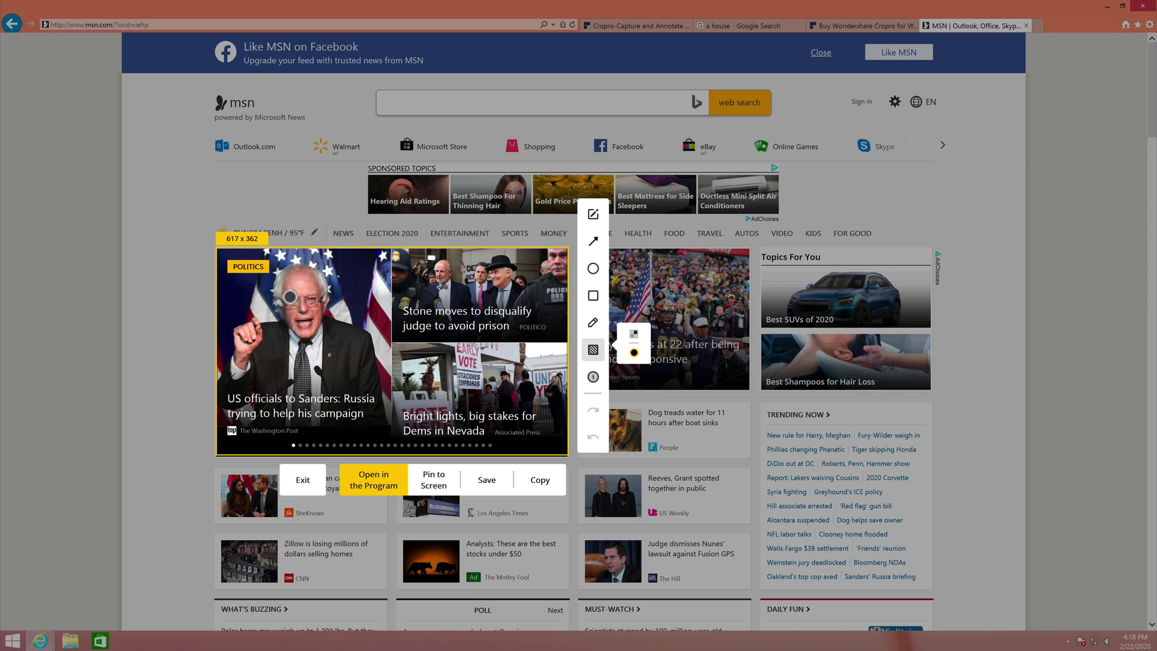
{"action": "mouse_move", "coordinate": [491, 315]}
{"action": "left_mouse_down"}
{"action": "mouse_move", "coordinate": [400, 312]}
{"action": "mouse_move", "coordinate": [553, 318]}
{"action": "mouse_move", "coordinate": [438, 315]}
{"action": "mouse_move", "coordinate": [418, 332]}
{"action": "left_mouse_up"}
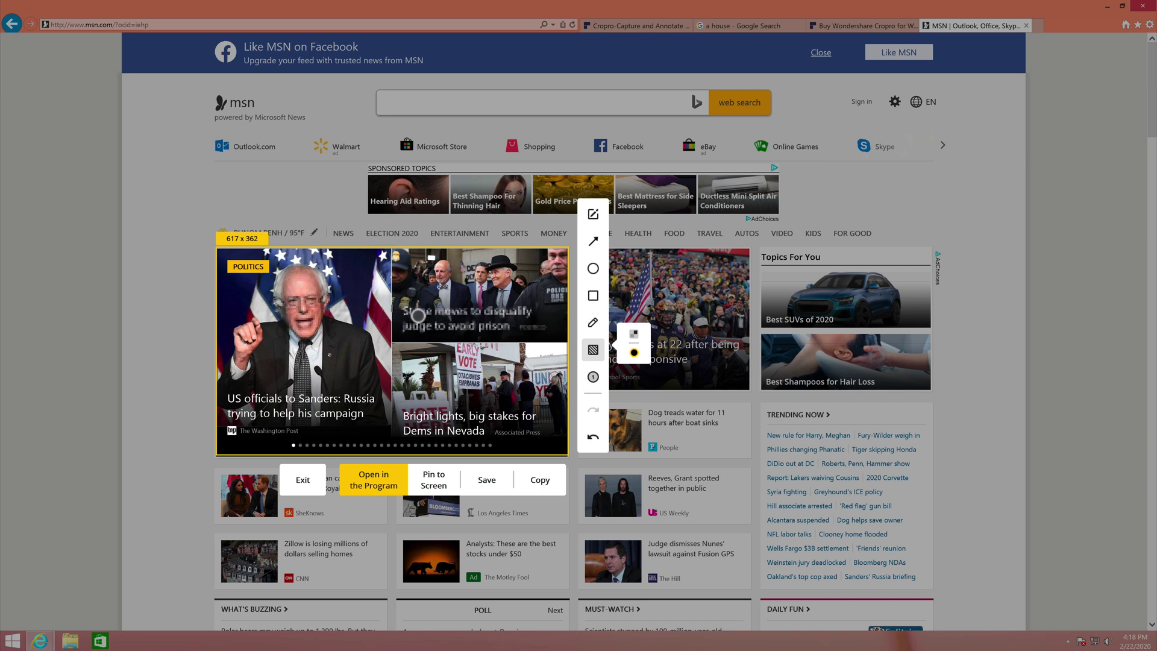